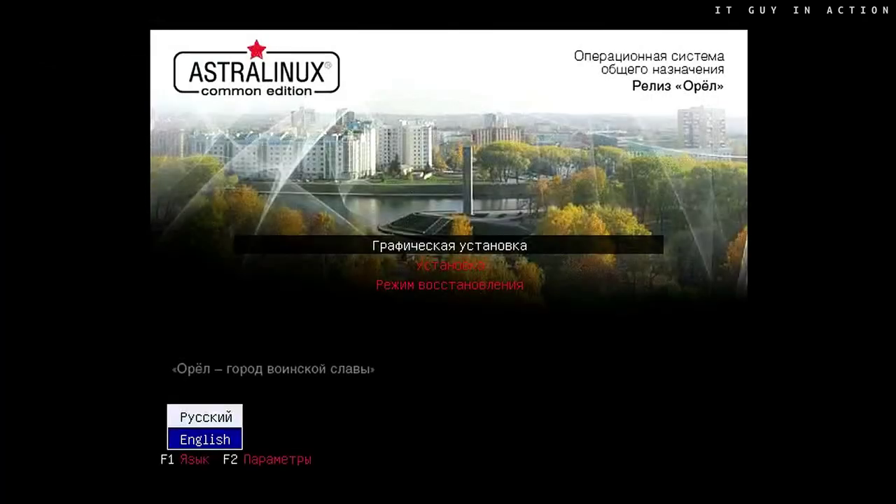
Install in English with the United Kingdom locale and accept the licence agreement
key("Return")
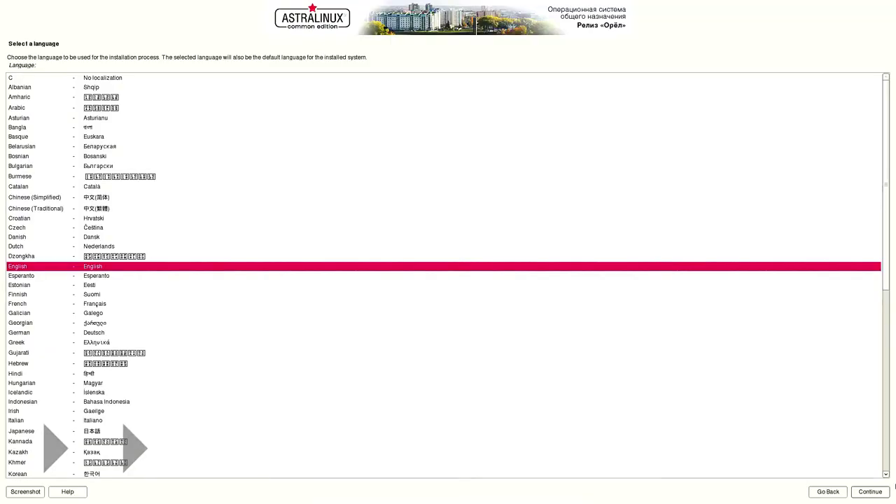
left_click(865, 497)
left_click(131, 202)
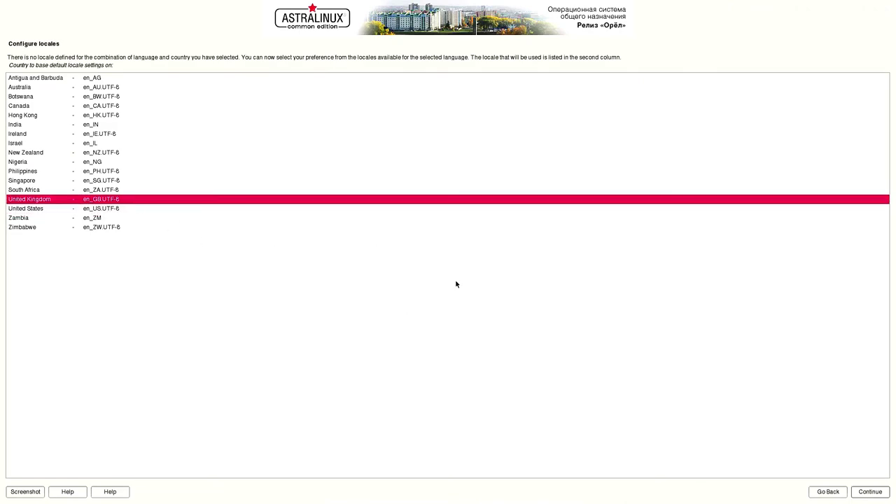
left_click(863, 493)
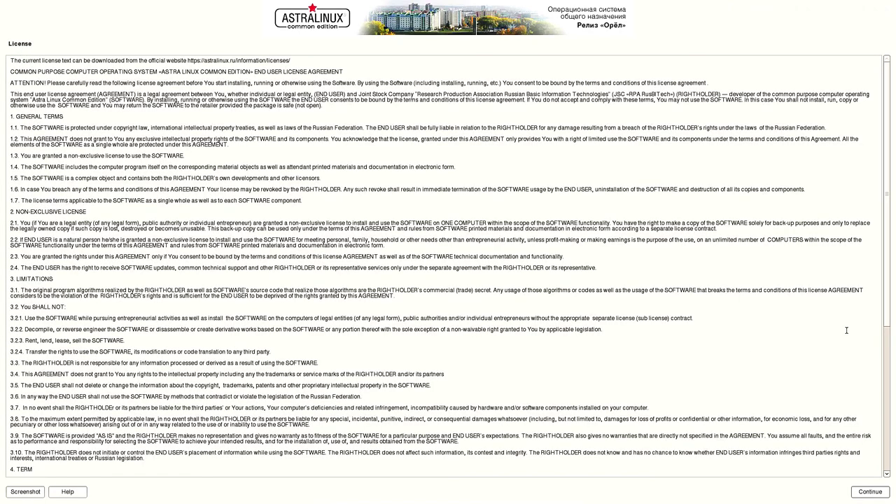
left_click(888, 347)
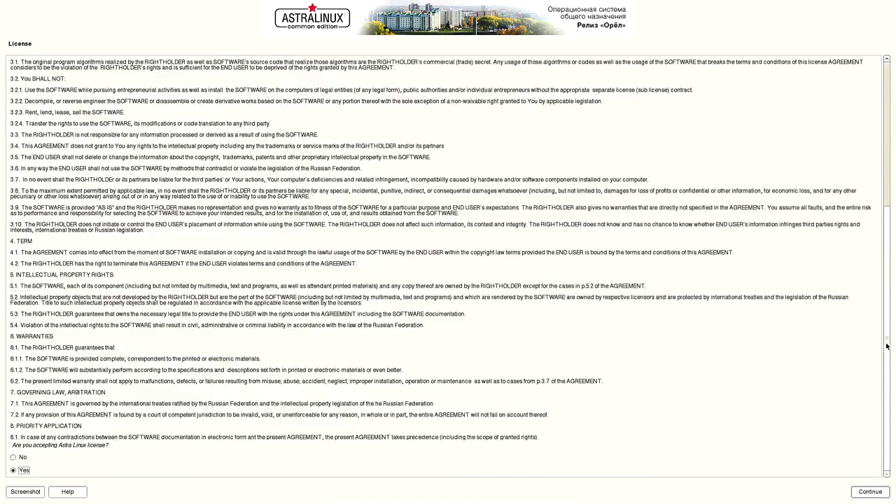
left_click(868, 491)
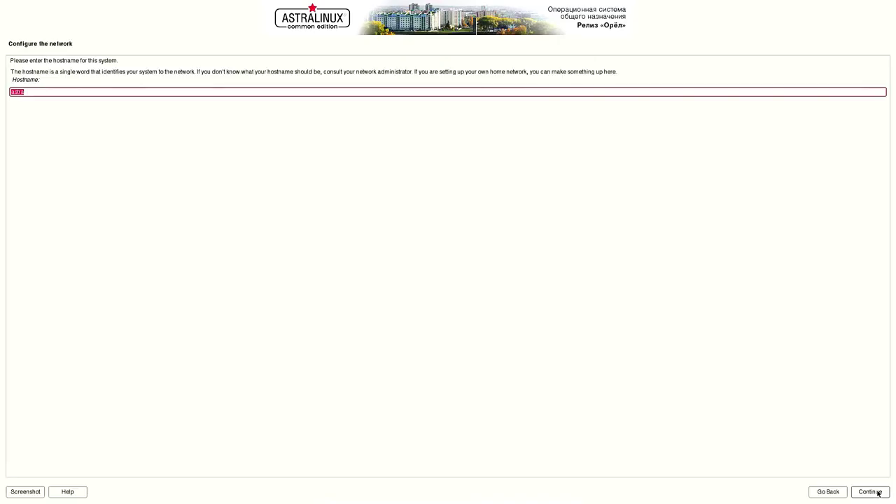
Keep the hostname astra and create the administrator account 'admin' with its password
left_click(879, 494)
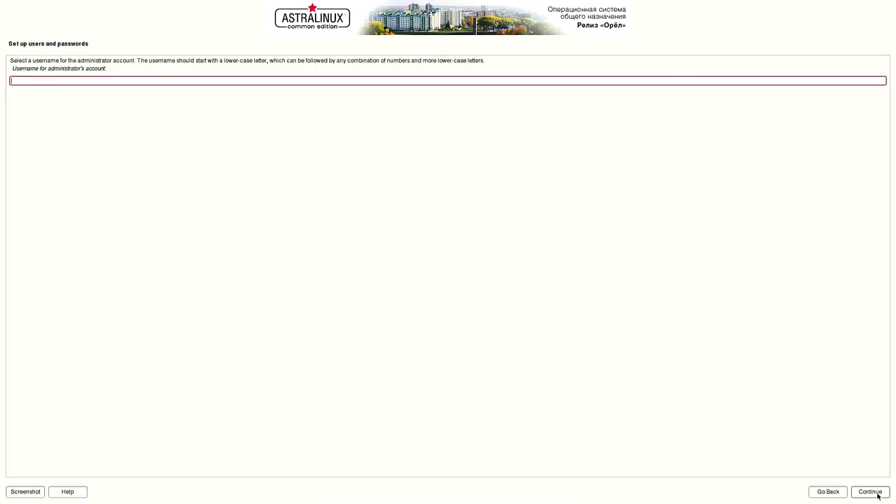
type("admin")
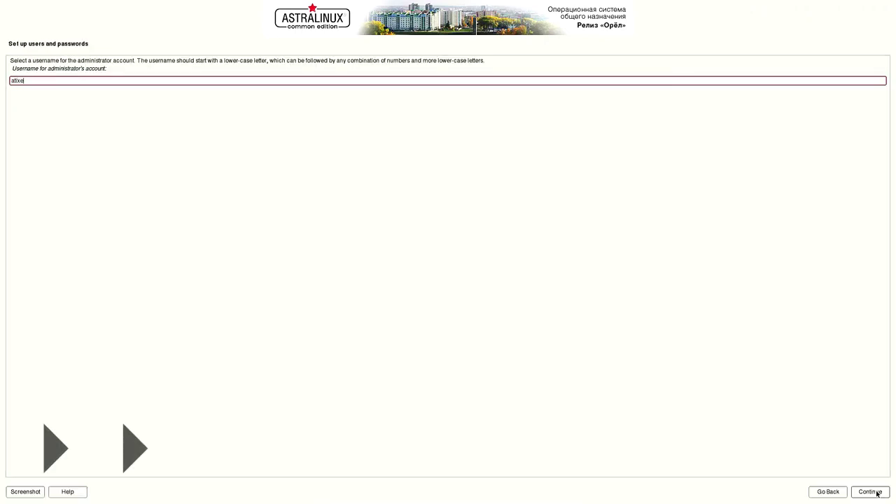
left_click(871, 493)
type("1234567")
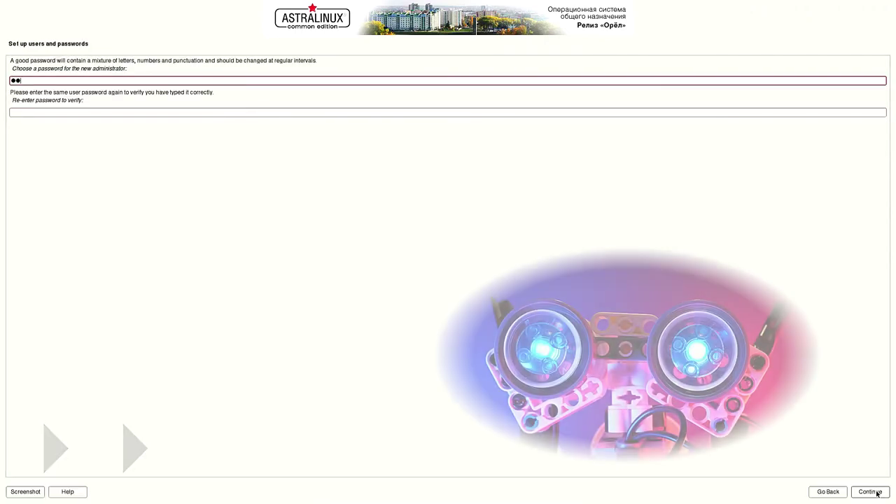
type("8")
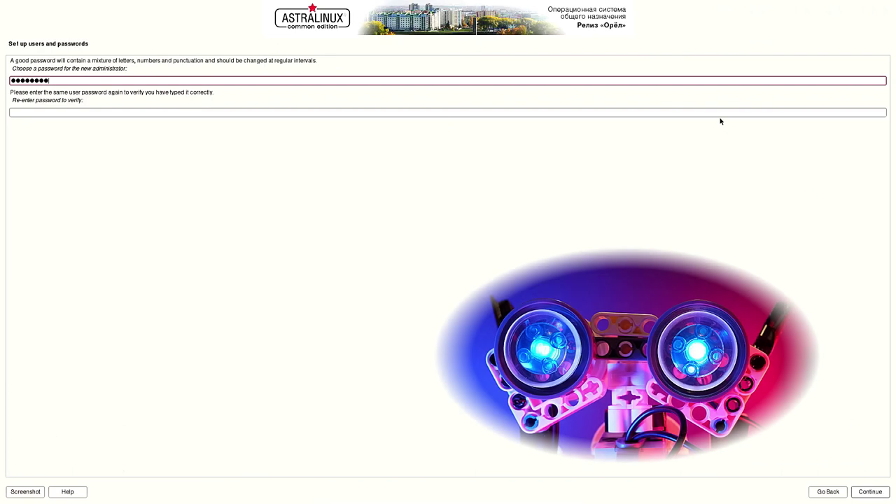
key("Tab")
type("12345678")
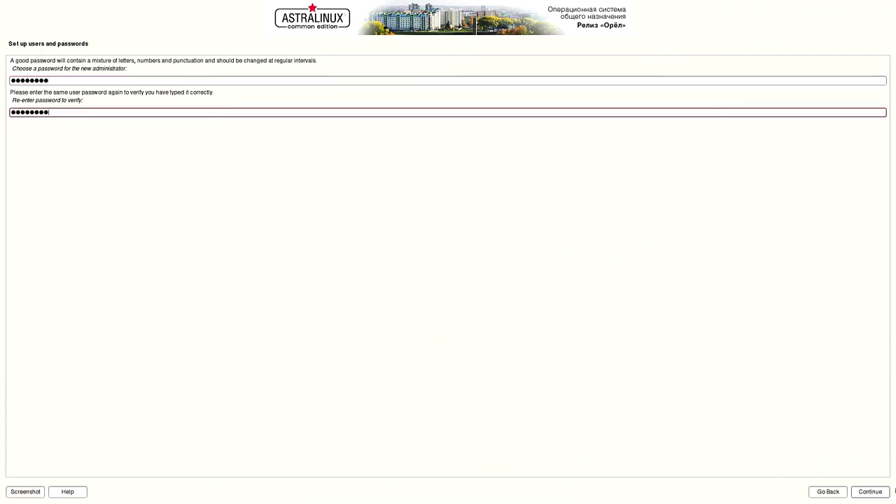
left_click(872, 492)
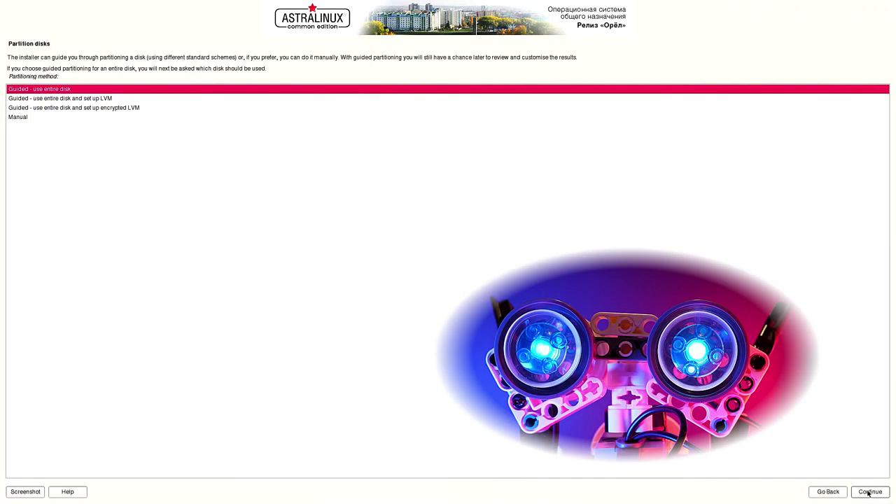
Partition the entire disk with guided partitioning and install the linux-5.4-hardened kernel
left_click(869, 493)
left_click(869, 493)
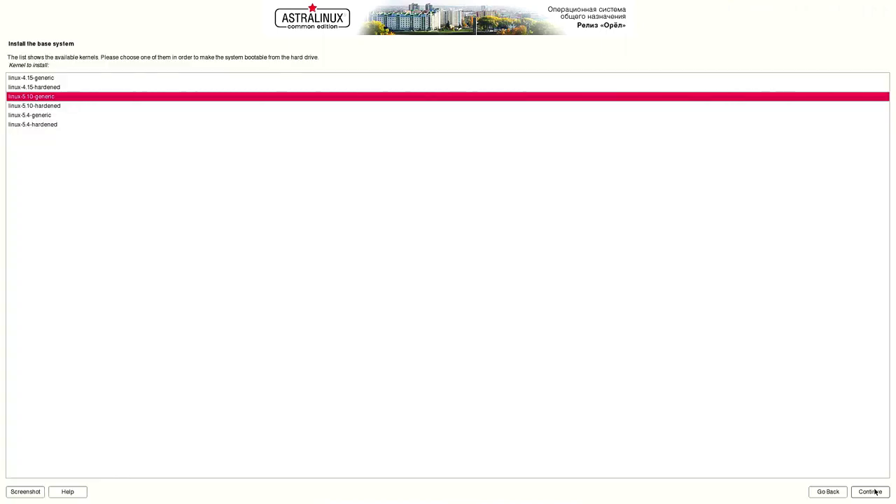
left_click(57, 125)
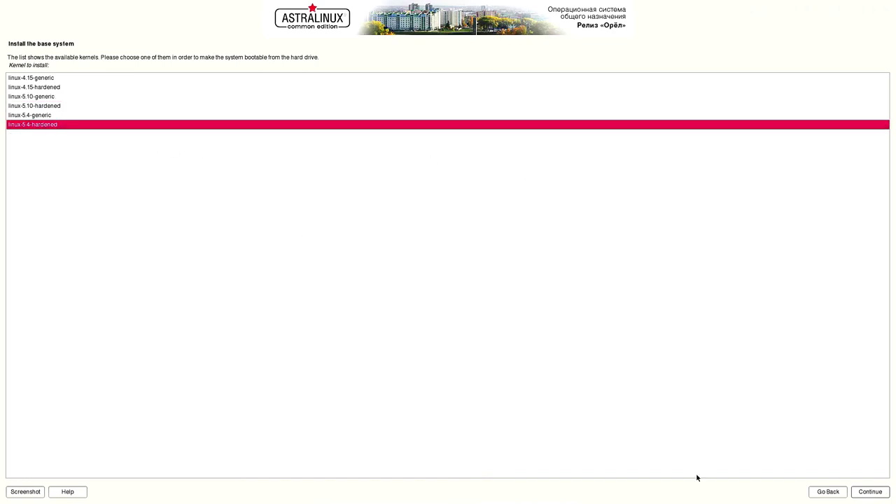
left_click(862, 492)
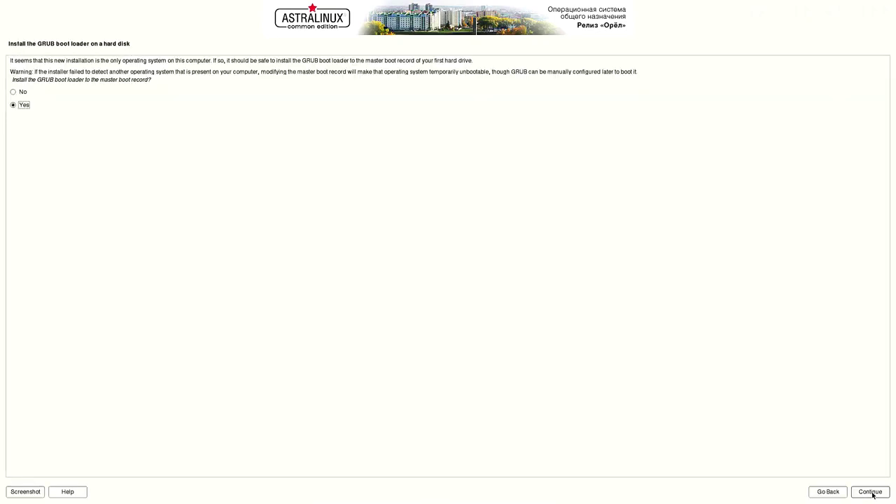
Install the GRUB boot loader to /dev/sda and finish the installation
left_click(871, 492)
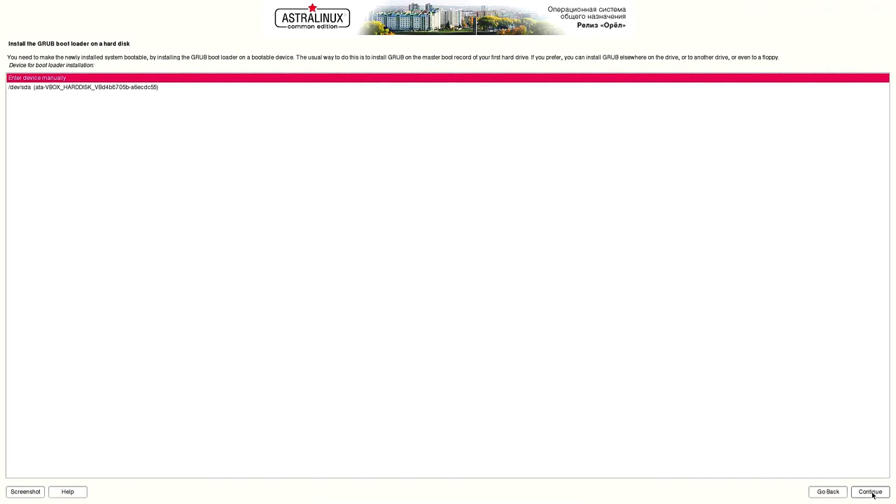
left_click(199, 89)
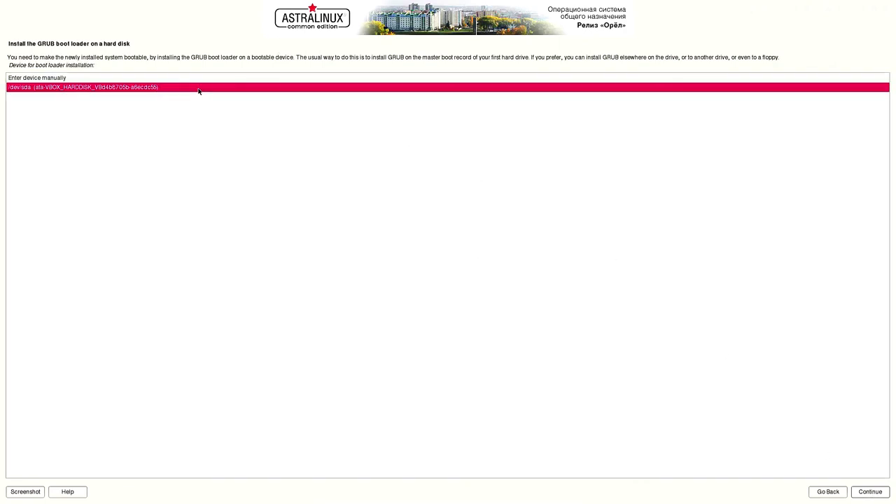
left_click(870, 493)
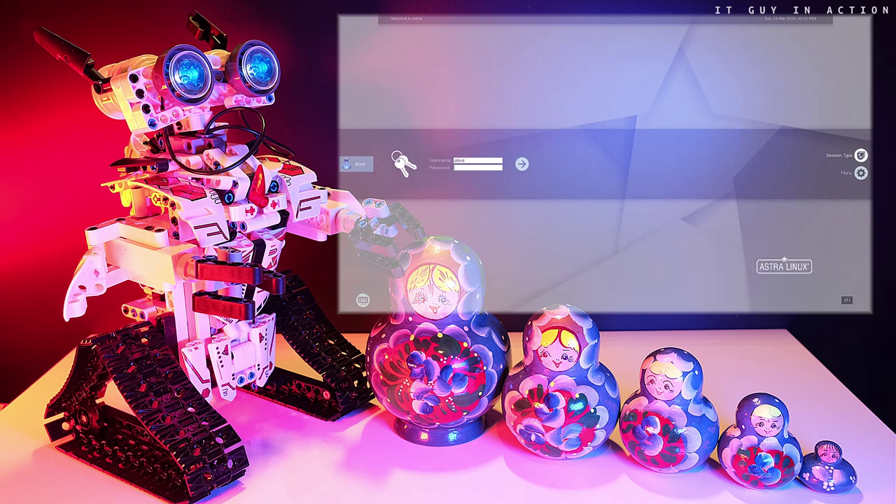
Log in, open Computer from the desktop in the file manager, then close it
key("Return")
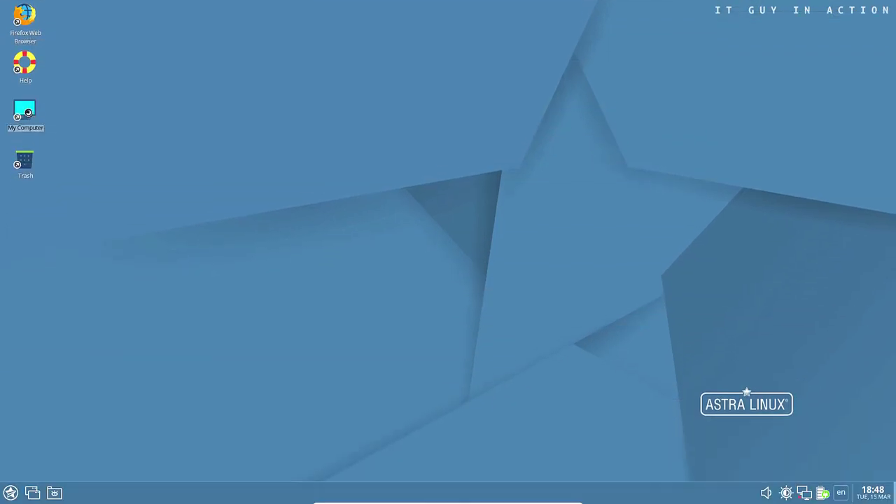
double_click(26, 112)
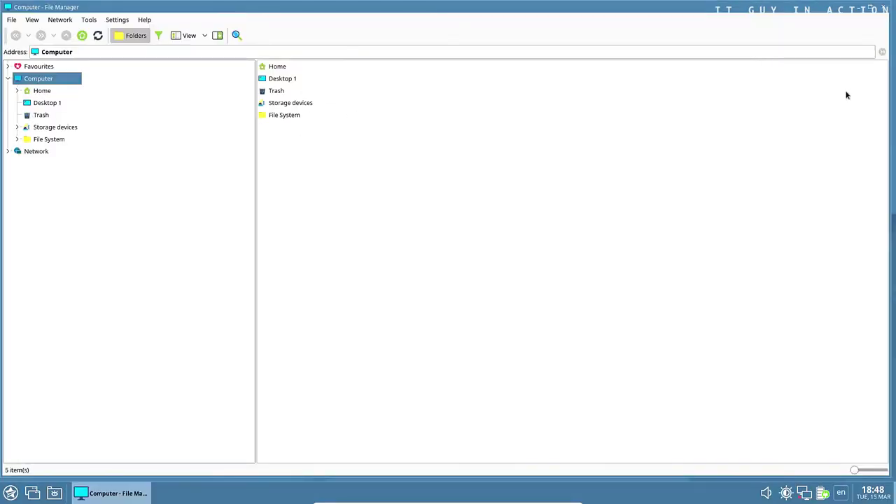
left_click(884, 9)
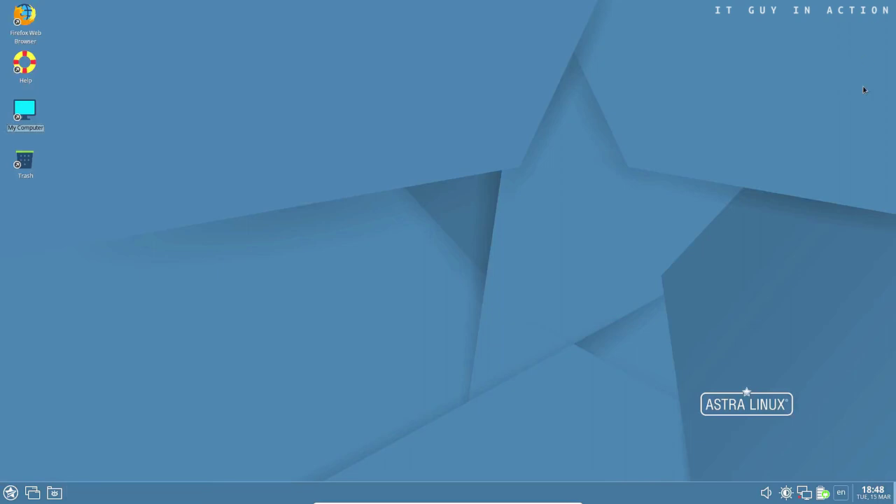
left_click(11, 493)
mouse_move(54, 231)
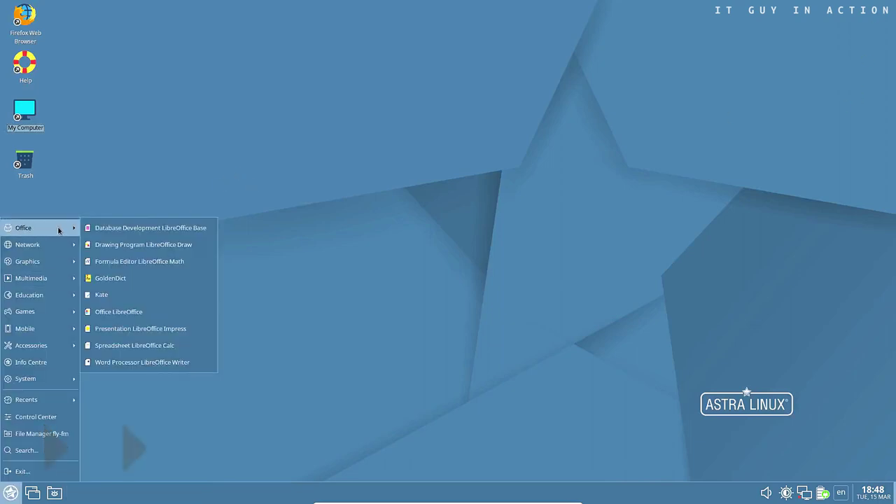
left_click(109, 313)
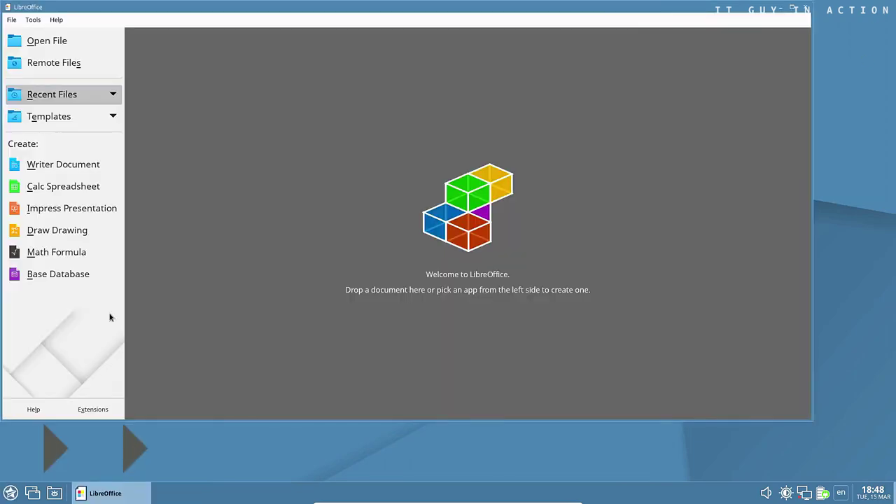
left_click(71, 168)
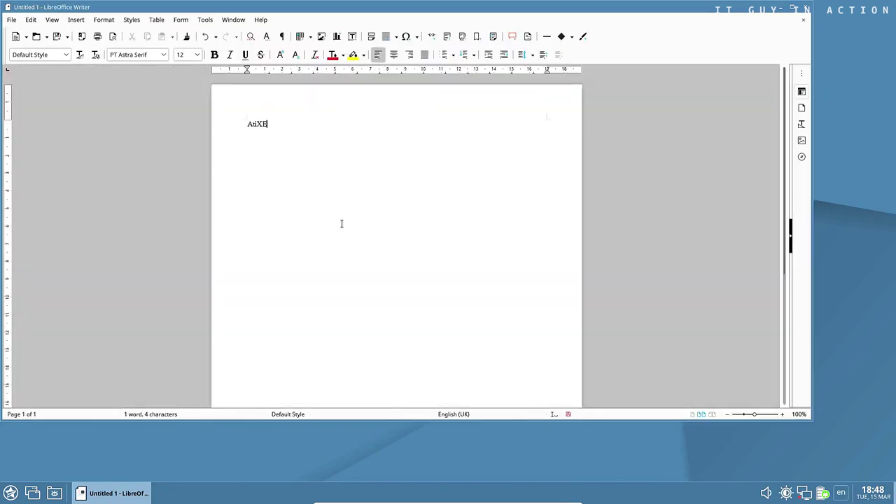
left_click(197, 54)
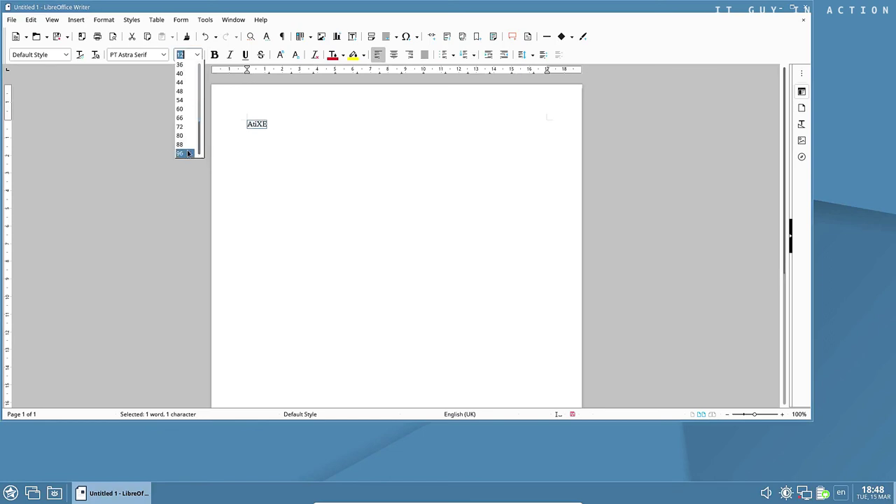
left_click(188, 153)
left_click(214, 55)
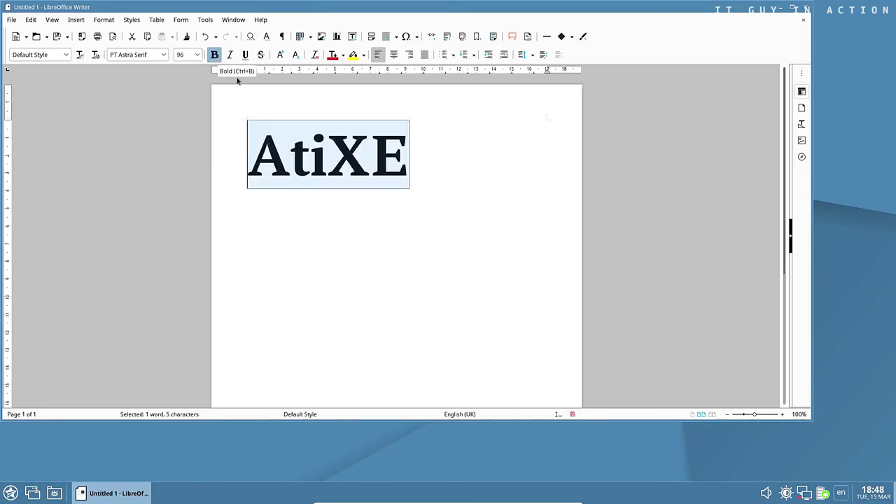
left_click(806, 8)
left_click(407, 248)
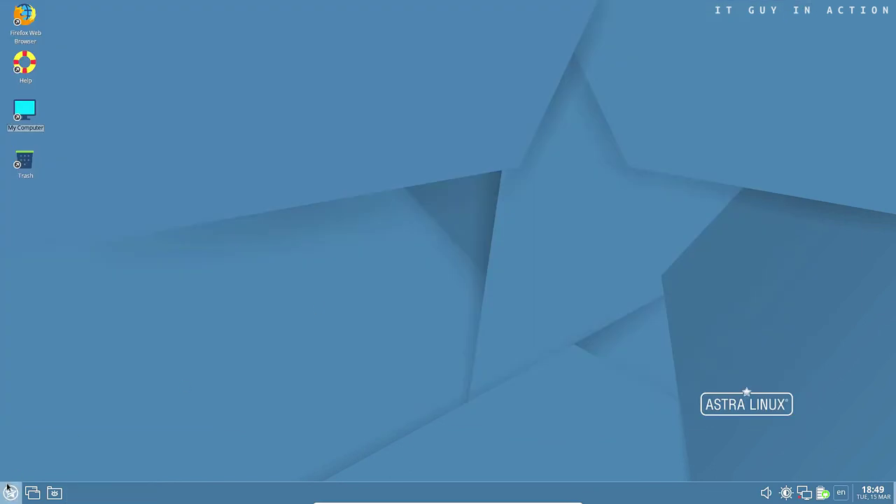
left_click(10, 493)
mouse_move(65, 248)
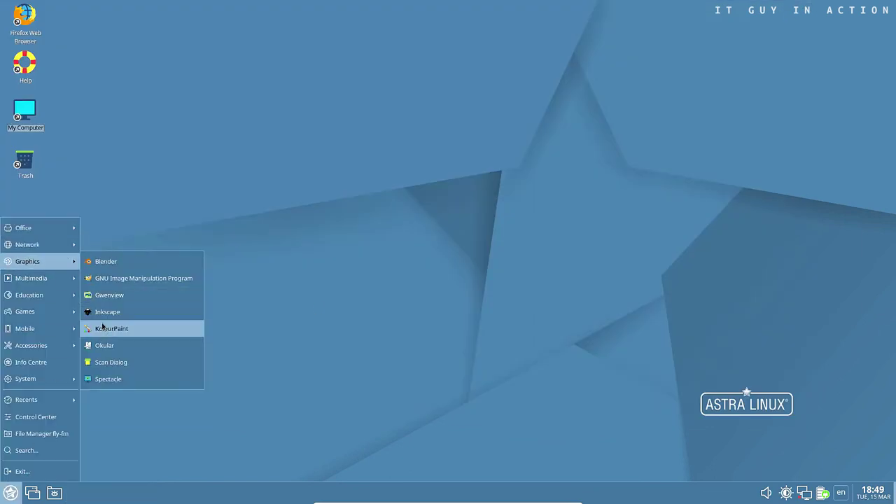
left_click(104, 329)
mouse_move(47, 153)
left_mouse_down()
mouse_move(73, 124)
mouse_move(79, 142)
mouse_move(76, 126)
left_mouse_up()
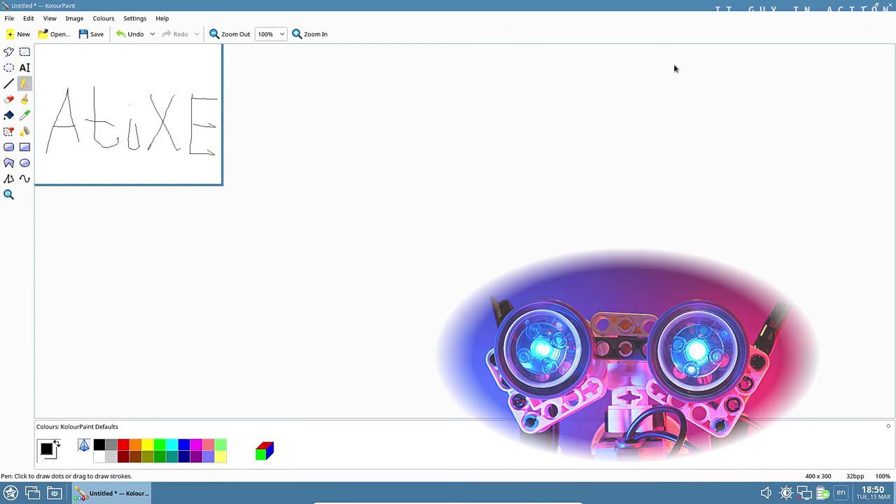
left_click(891, 5)
left_click(460, 241)
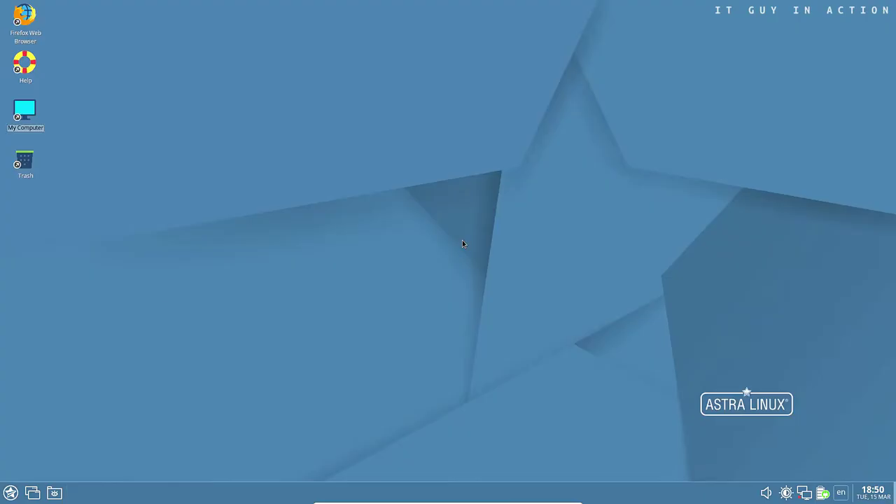
Launch the SpeedCrunch calculator from the application menu and close it
left_click(10, 492)
mouse_move(28, 284)
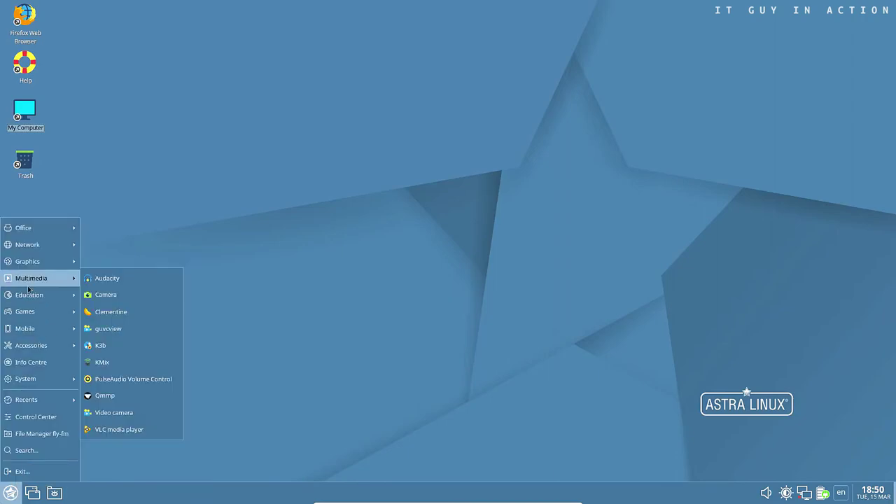
mouse_move(28, 299)
left_click(105, 295)
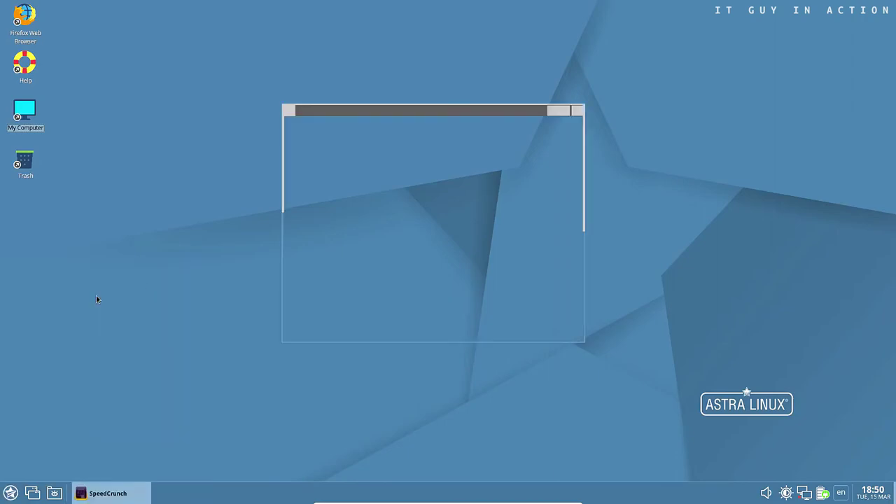
left_click(577, 111)
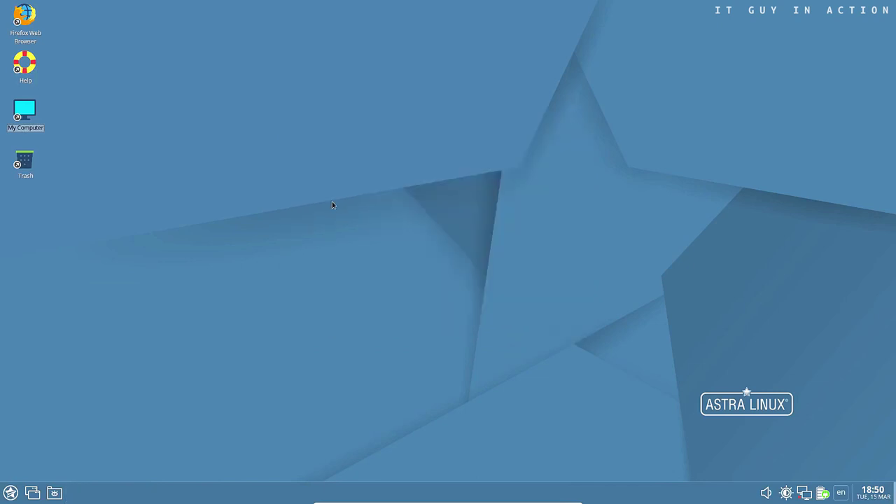
Start a new Level 1 game in JAG, then quit the game
left_click(10, 492)
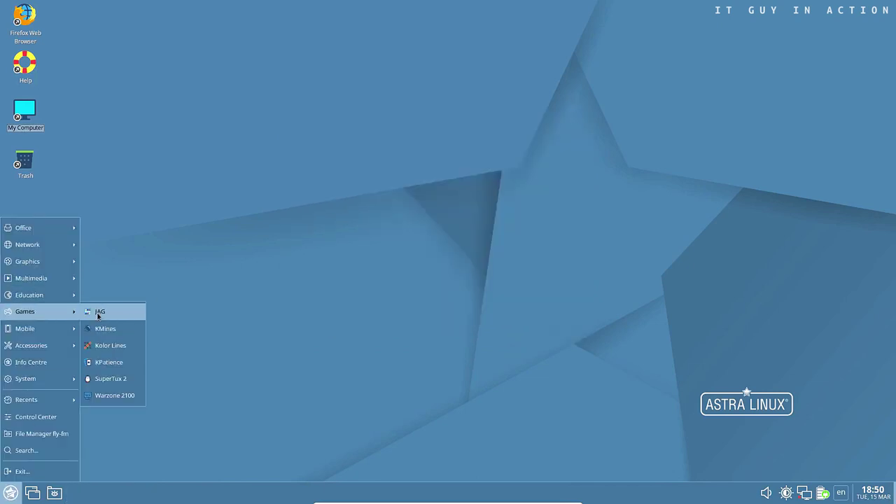
left_click(102, 317)
left_click(421, 143)
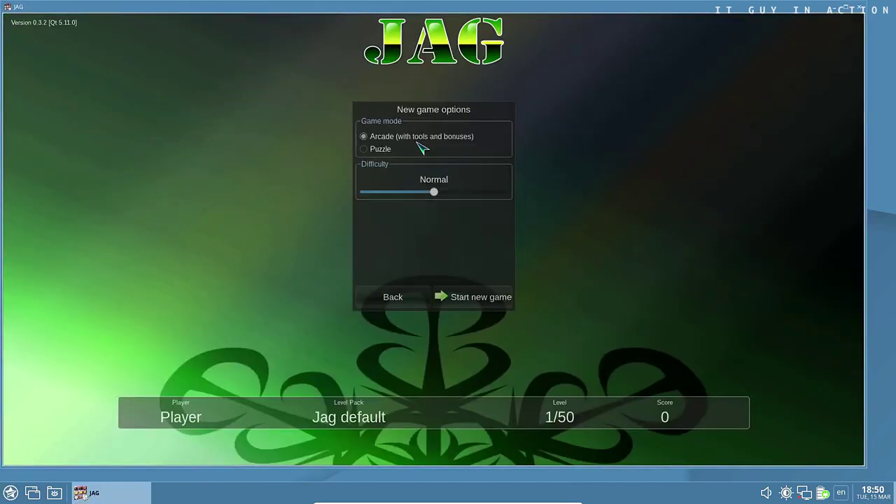
left_click(464, 299)
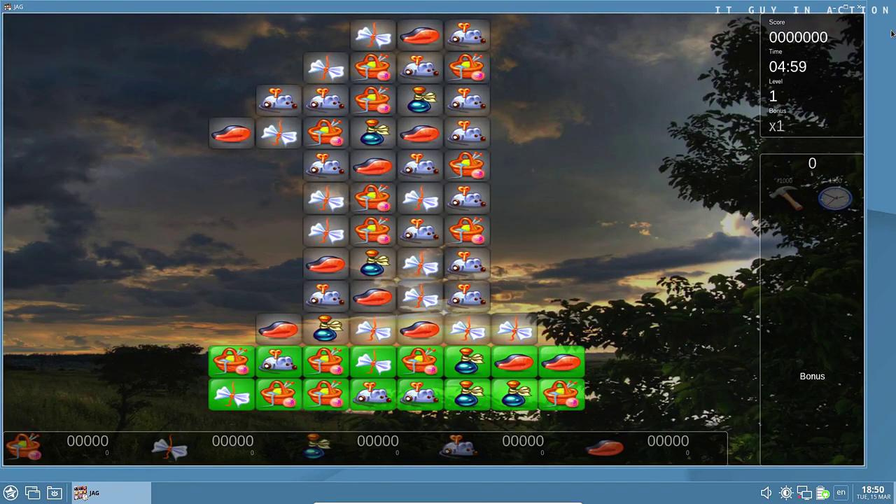
left_click(860, 8)
left_click(532, 280)
left_click(10, 492)
Play KMines maximized, uncovering cells until the round is lost, then close it
mouse_move(42, 342)
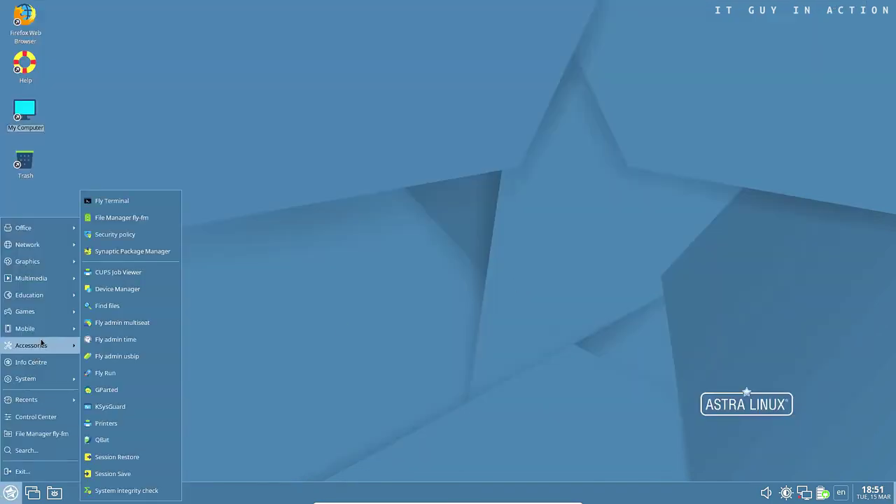
mouse_move(42, 311)
left_click(102, 328)
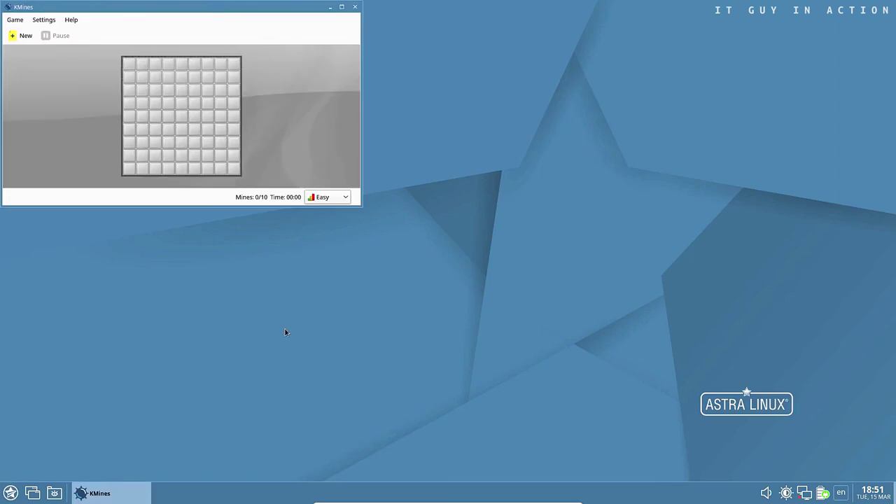
left_click(342, 8)
left_click(567, 135)
left_click(525, 190)
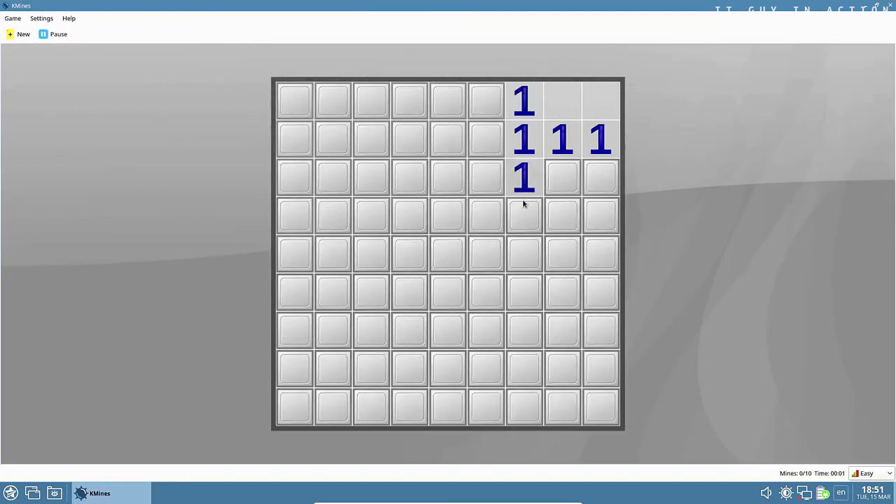
left_click(525, 207)
left_click(413, 294)
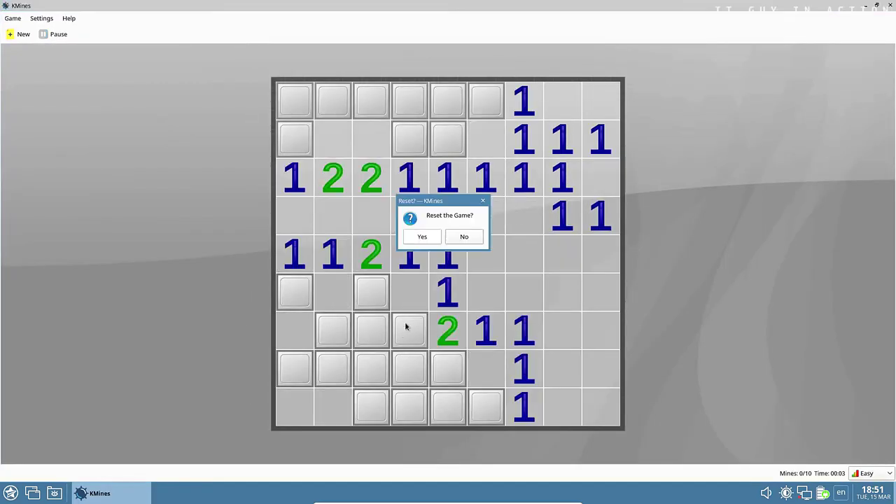
left_click(423, 236)
left_click(889, 6)
Open Kolor Lines from the Games menu and close it
left_click(10, 493)
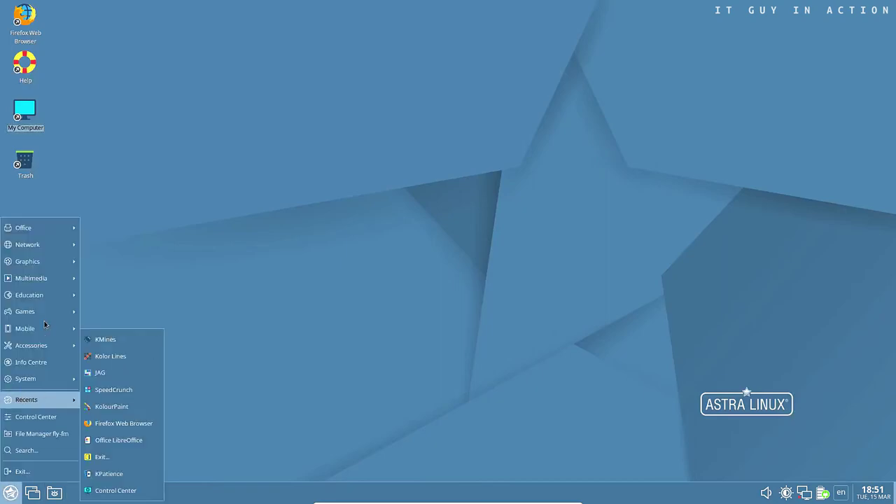
mouse_move(50, 311)
left_click(106, 345)
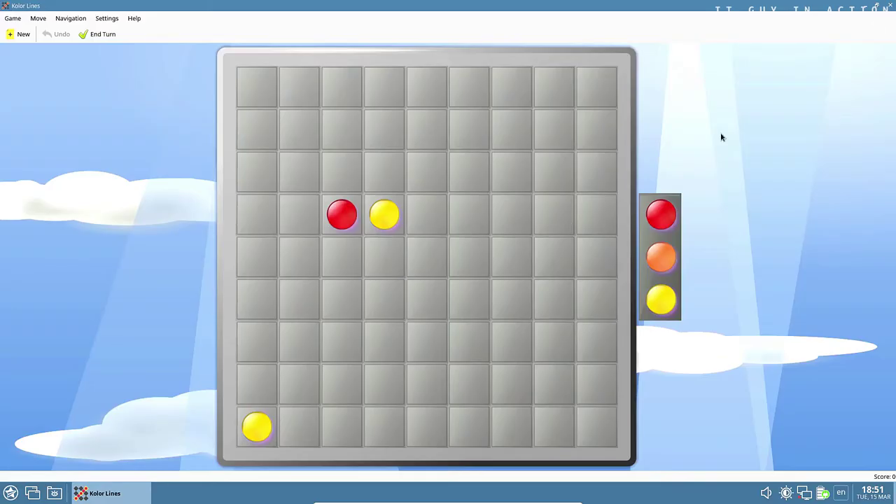
left_click(886, 7)
Open KPatience, maximize its window, then close it
left_click(8, 493)
mouse_move(28, 311)
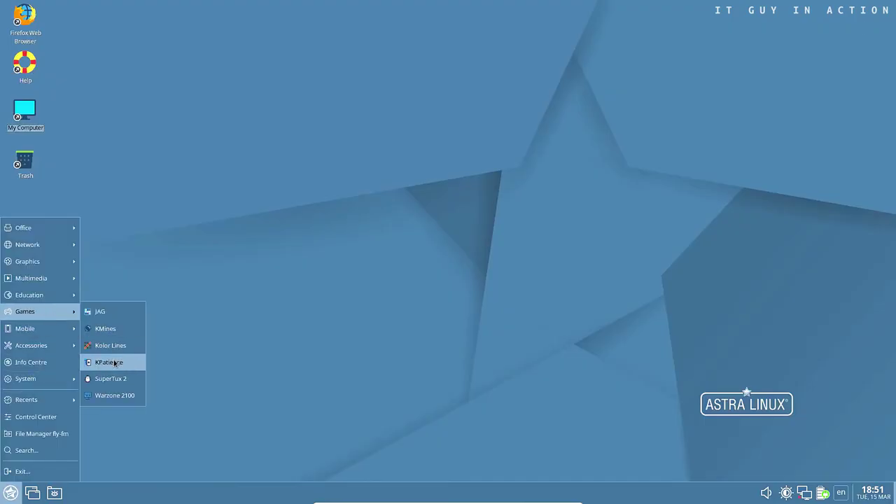
left_click(108, 362)
left_click(610, 8)
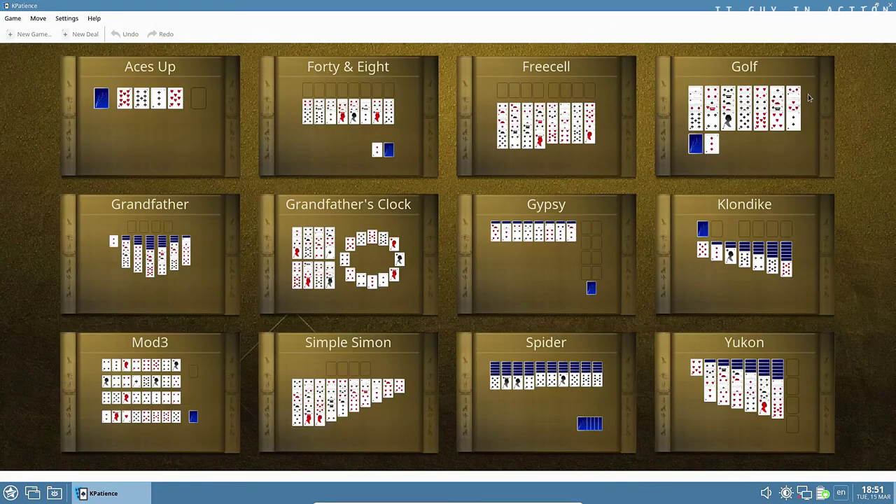
left_click(891, 8)
left_click(9, 493)
Launch SuperTux 2, start Story Mode from Start Game, then close it
mouse_move(28, 311)
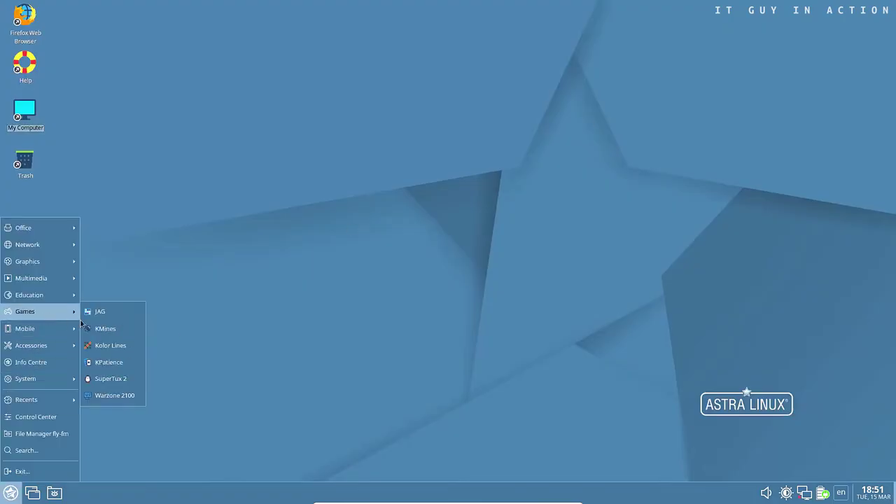
left_click(110, 379)
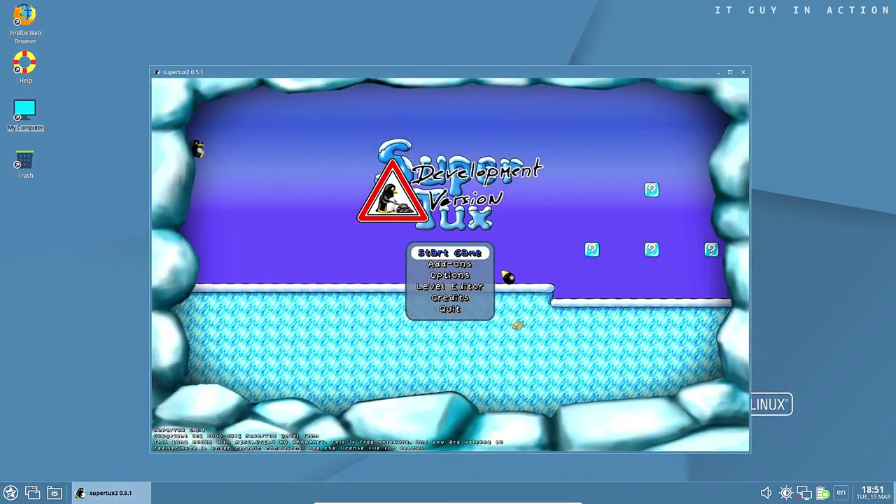
key("Down")
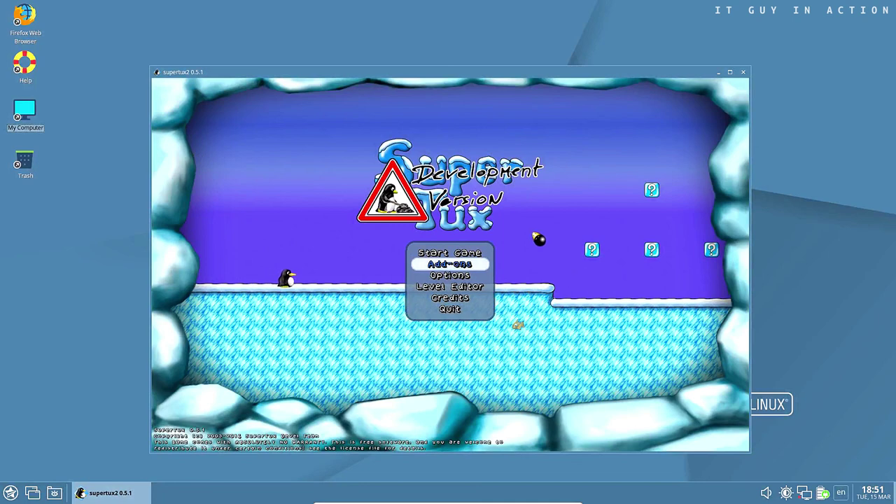
key("Up")
key("Return")
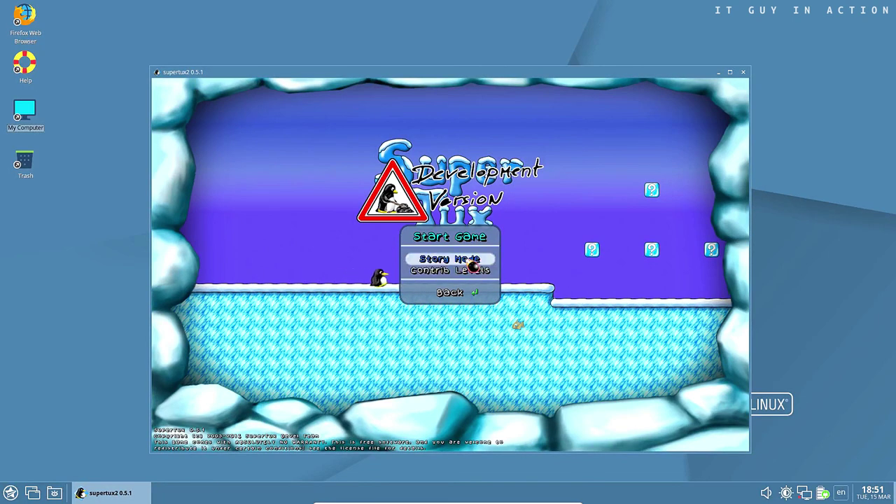
key("Return")
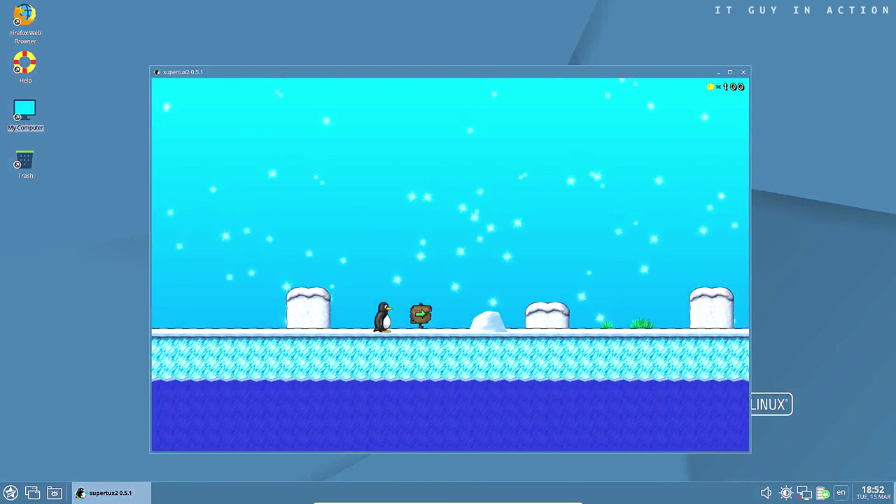
left_click(744, 73)
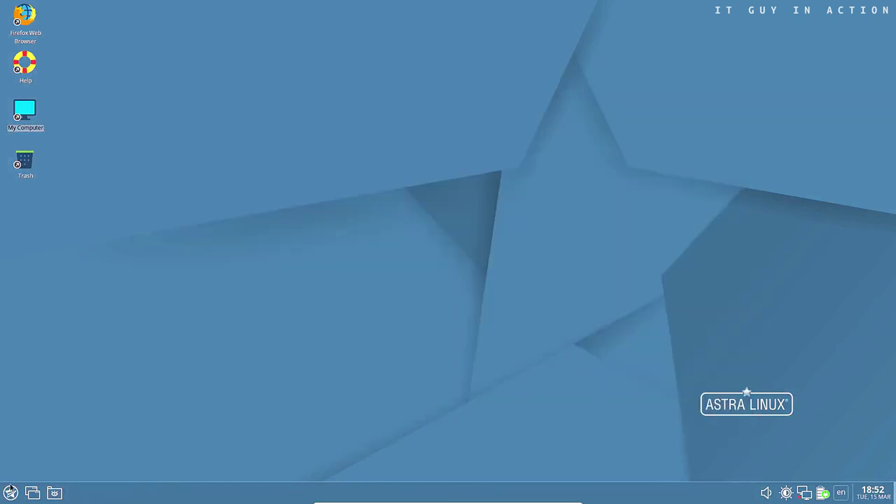
Launch Warzone 2100, start the Alpha Campaign under Single Player, then close it
left_click(11, 493)
left_click(104, 396)
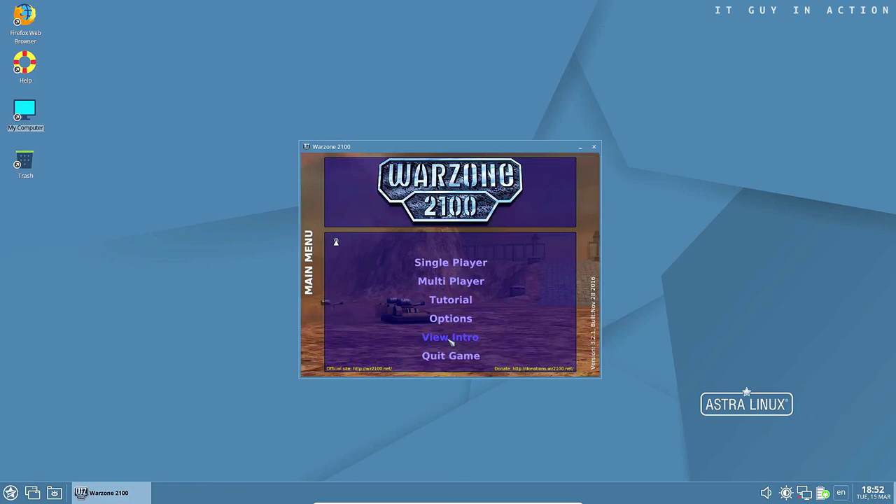
left_click(465, 263)
left_click(467, 267)
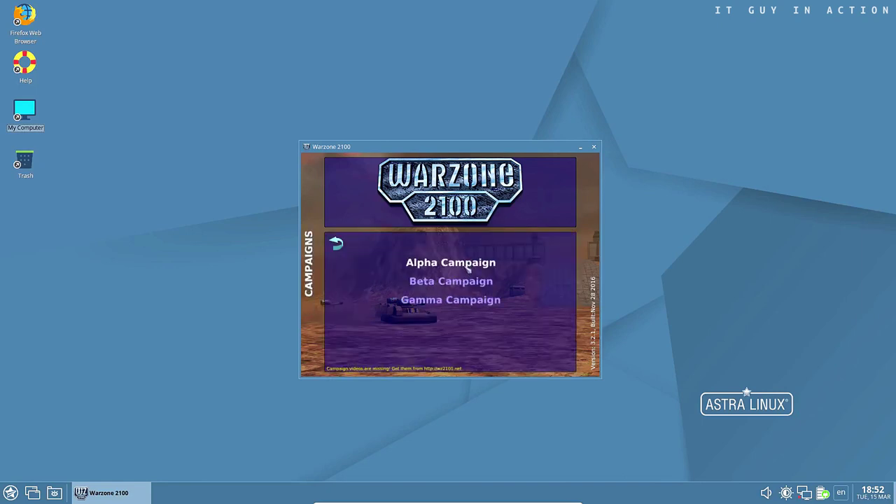
left_click(468, 265)
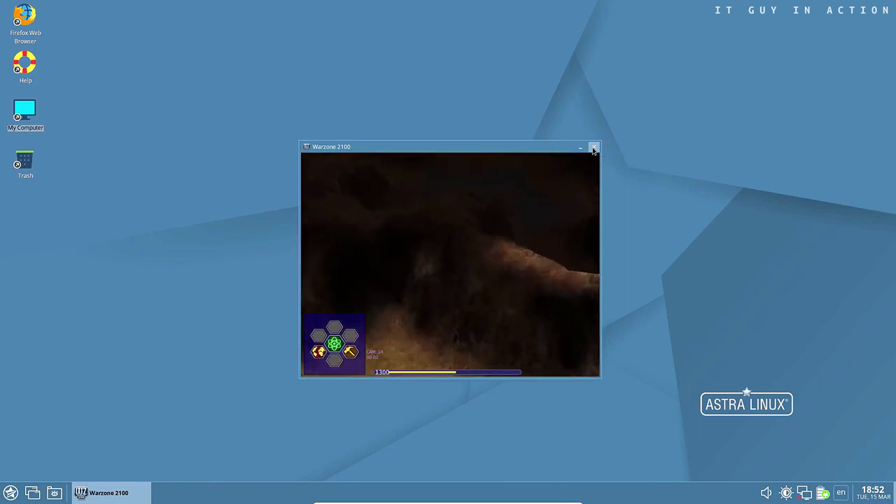
left_click(594, 148)
Open the mobile Calculator app and close it
left_click(10, 493)
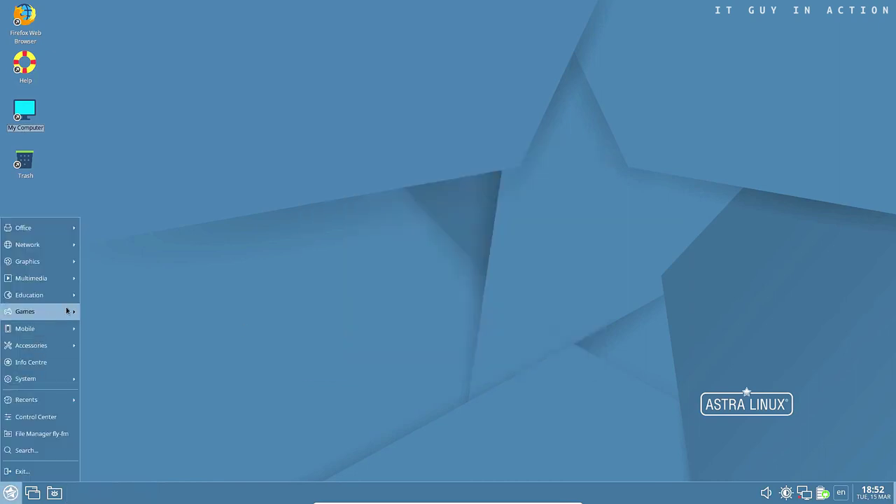
mouse_move(60, 329)
left_click(135, 314)
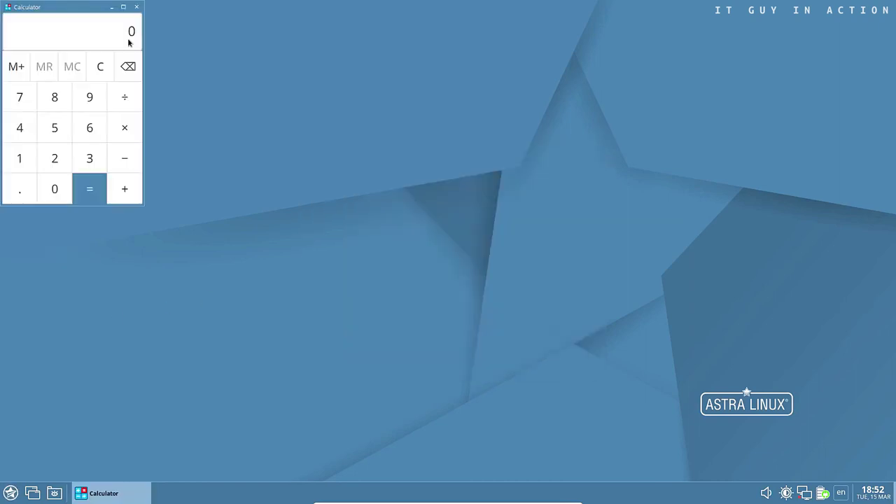
left_click(135, 8)
Open the Contacts app full screen, then close it
left_click(10, 493)
mouse_move(42, 329)
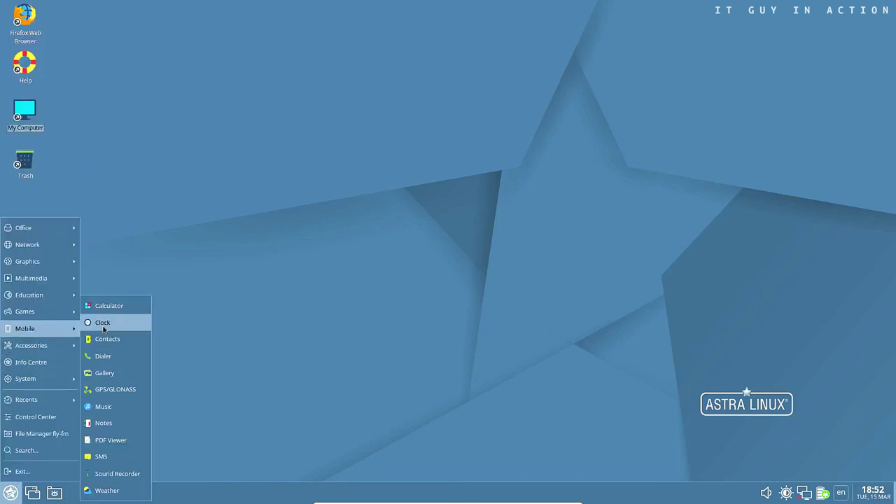
left_click(110, 340)
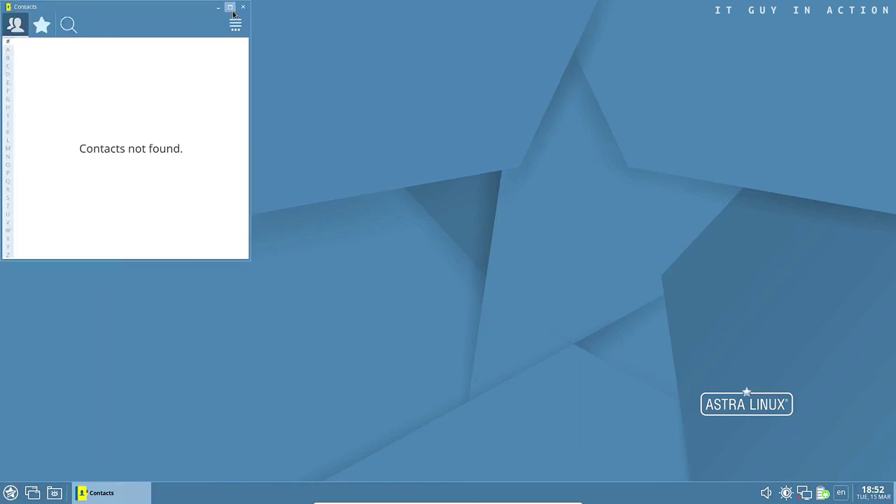
left_click(231, 6)
left_click(890, 6)
Open the Dialer app full screen, then close it
left_click(10, 493)
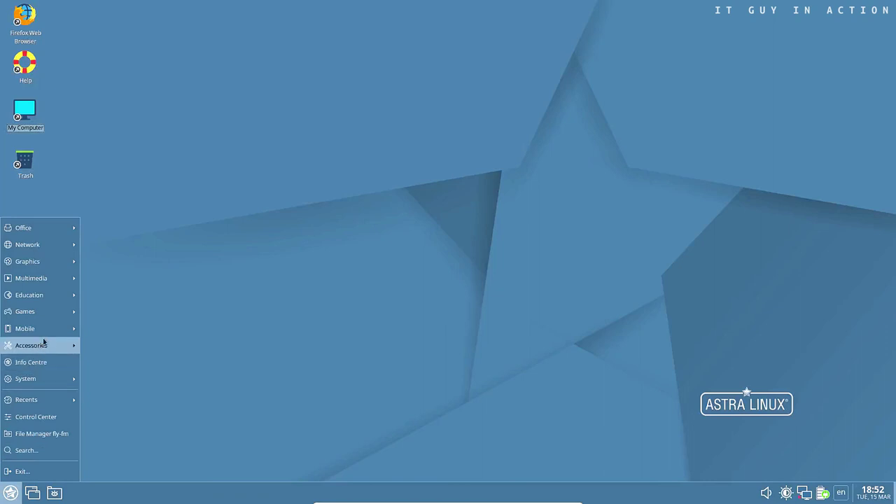
mouse_move(46, 326)
left_click(110, 357)
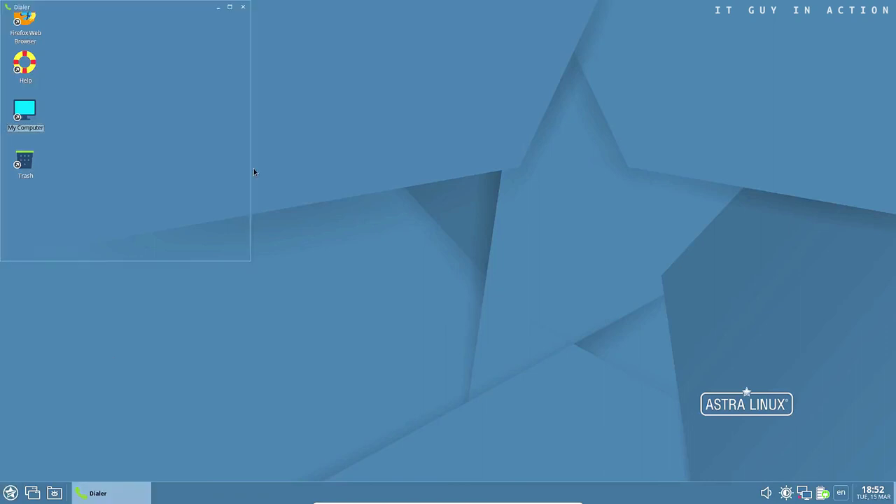
left_click(231, 7)
left_click(890, 6)
Open the Notes app maximized, then close it
left_click(10, 493)
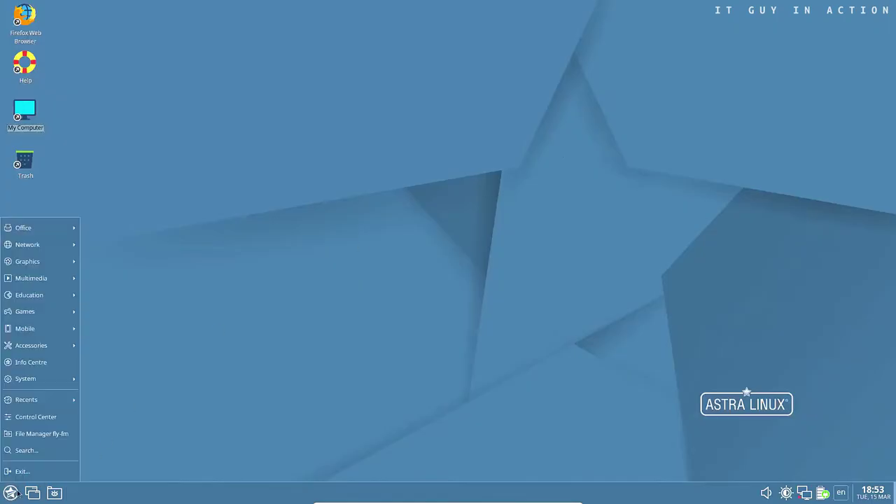
mouse_move(47, 329)
left_click(101, 423)
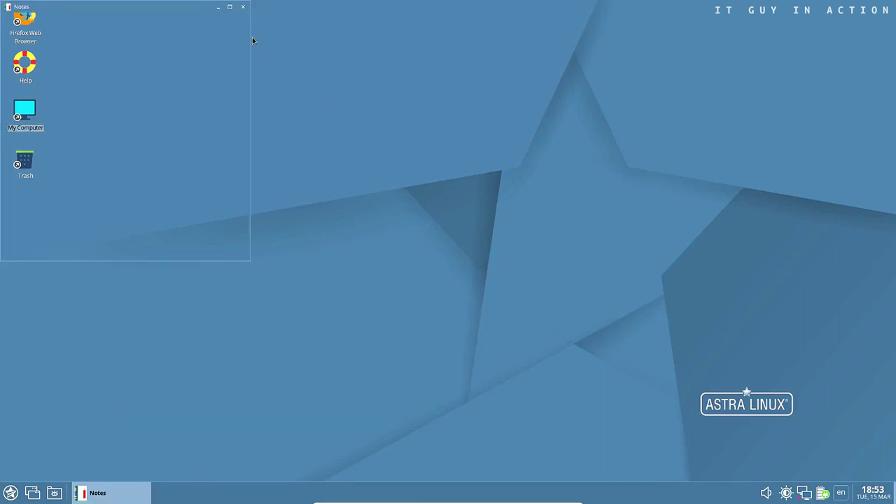
left_click(231, 6)
left_click(891, 7)
Open the GPS/GLONASS app maximized, then close it
left_click(10, 493)
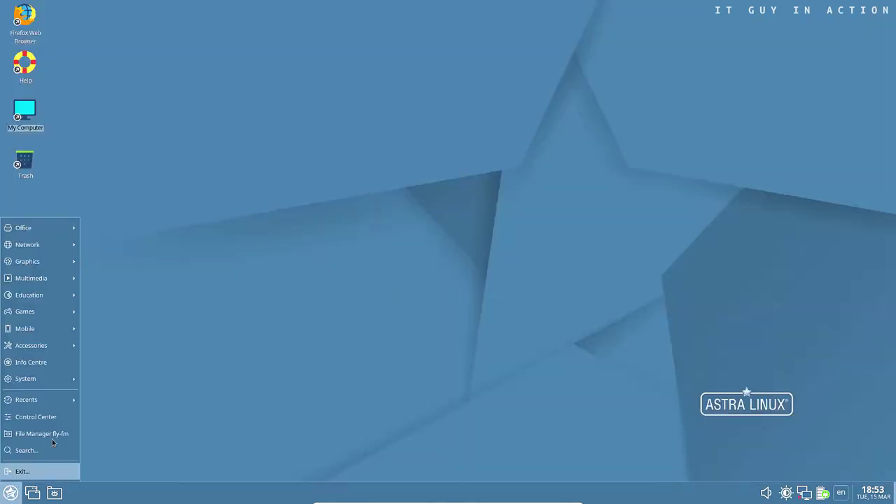
mouse_move(31, 329)
left_click(120, 390)
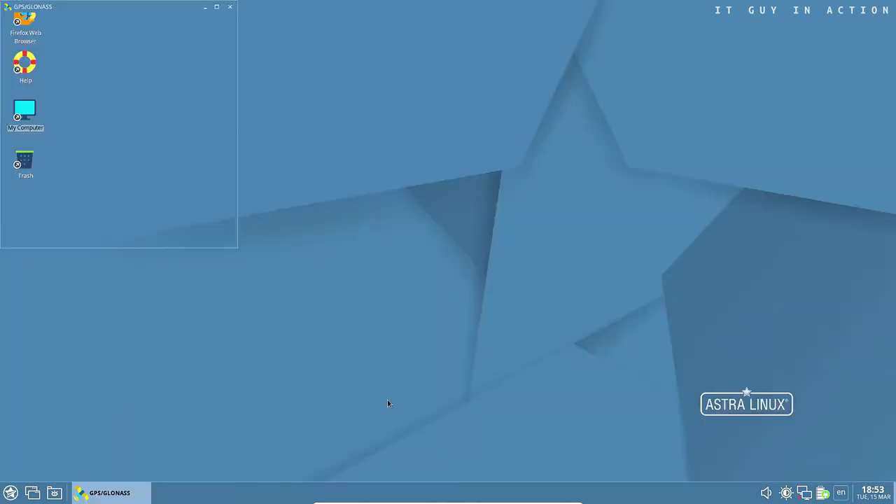
left_click(216, 6)
left_click(891, 7)
Open the SMS app maximized, dismiss its mobile-session warning, and close it
left_click(10, 493)
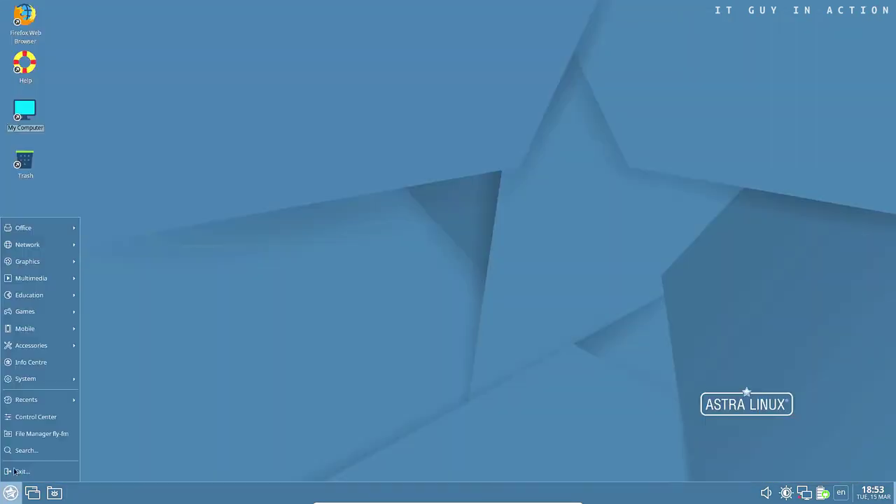
mouse_move(31, 329)
left_click(112, 457)
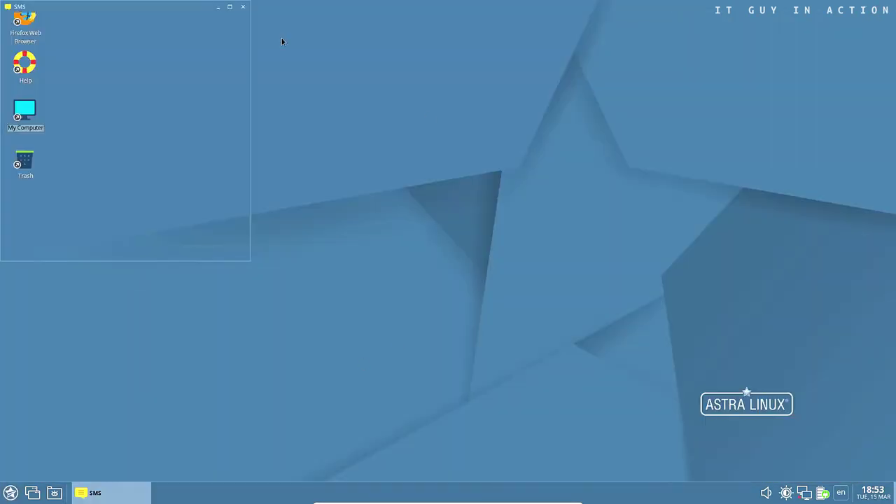
left_click(229, 7)
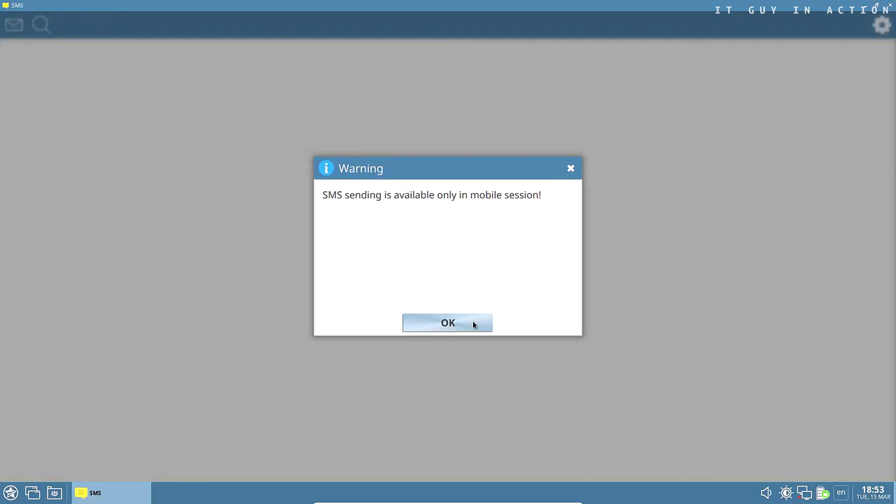
left_click(463, 324)
left_click(891, 6)
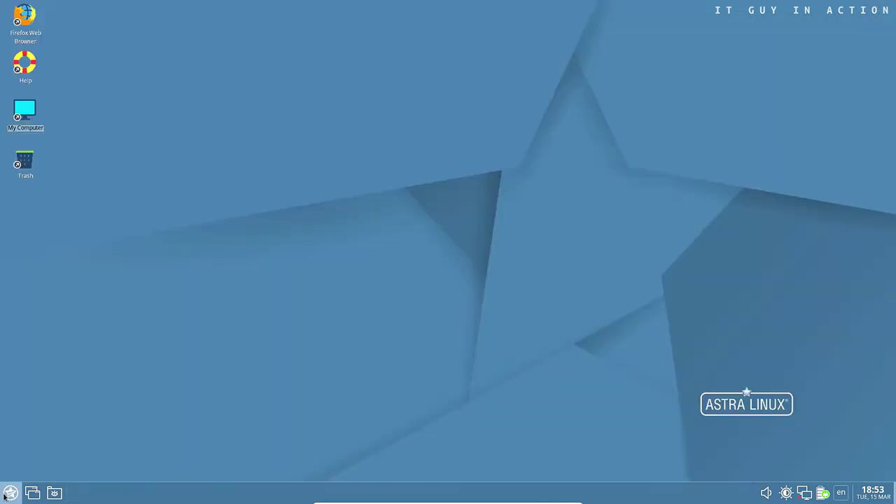
left_click(11, 493)
Open the Sound Recorder and close it
mouse_move(32, 329)
left_click(110, 481)
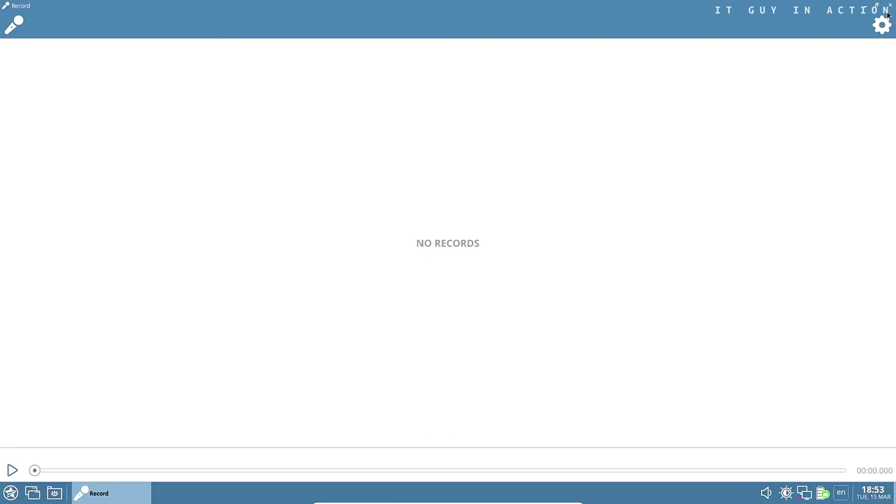
left_click(890, 6)
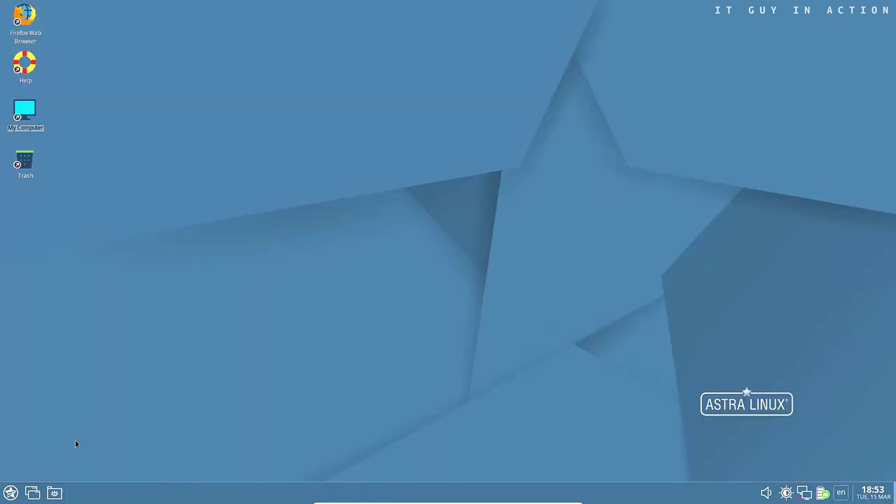
Open the Ark archiver from Accessories maximized, then close it
left_click(11, 493)
mouse_move(73, 345)
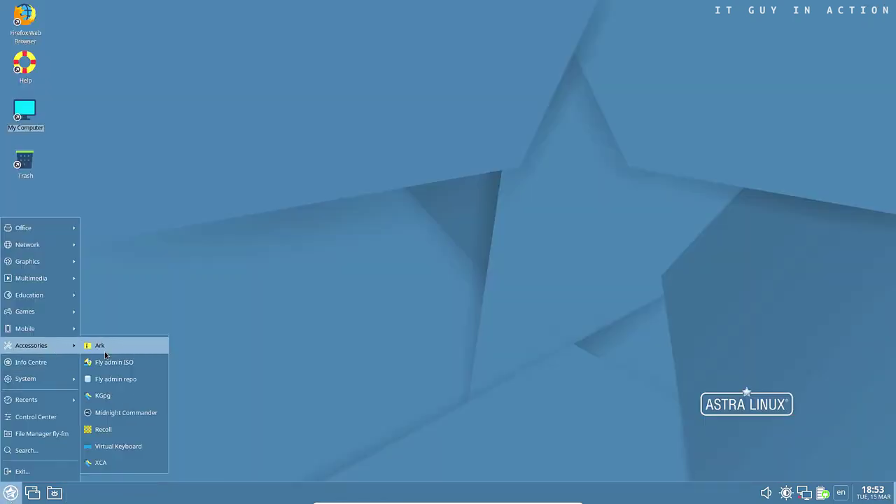
left_click(101, 348)
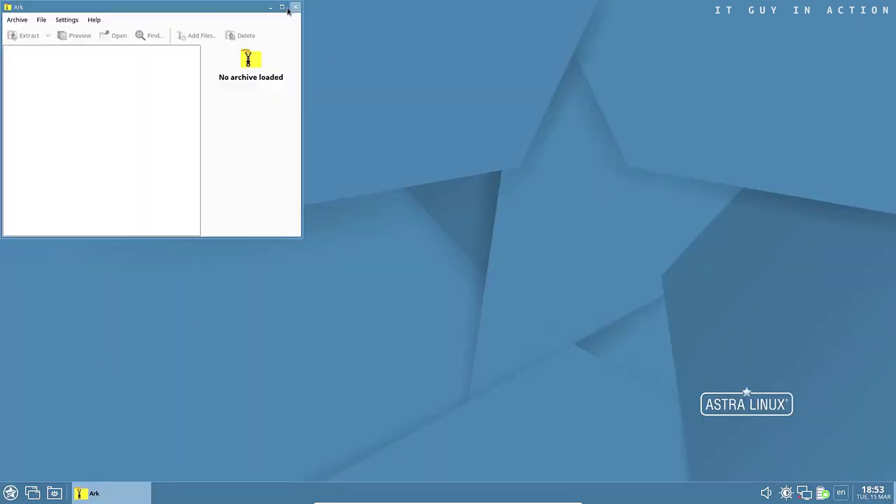
left_click(294, 8)
left_click(890, 7)
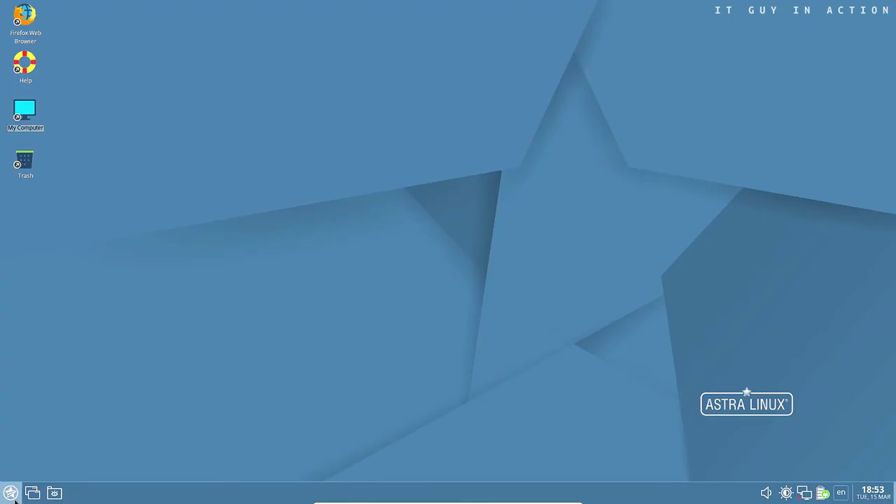
Launch Midnight Commander in a terminal from Accessories
left_click(11, 493)
mouse_move(46, 347)
left_click(124, 414)
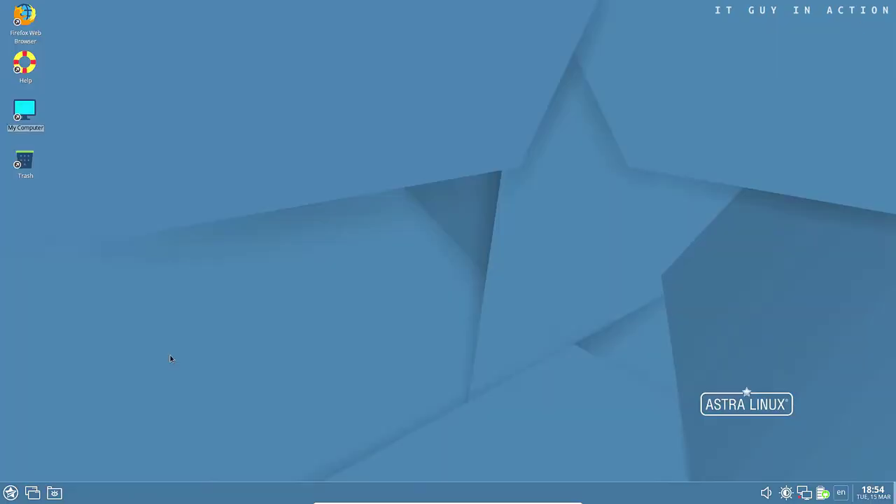
left_click(11, 493)
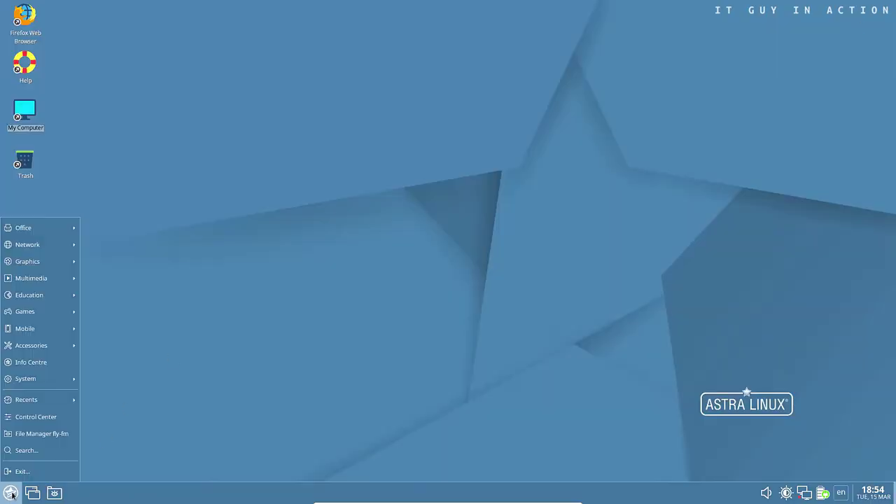
mouse_move(29, 347)
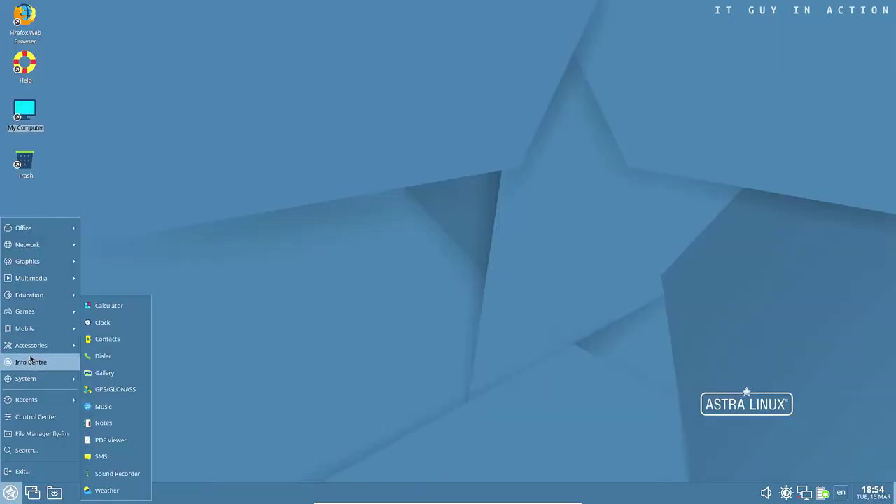
Launch KInfocentre maximized and view the Memory, Device Information and Device Viewer pages
left_click(31, 363)
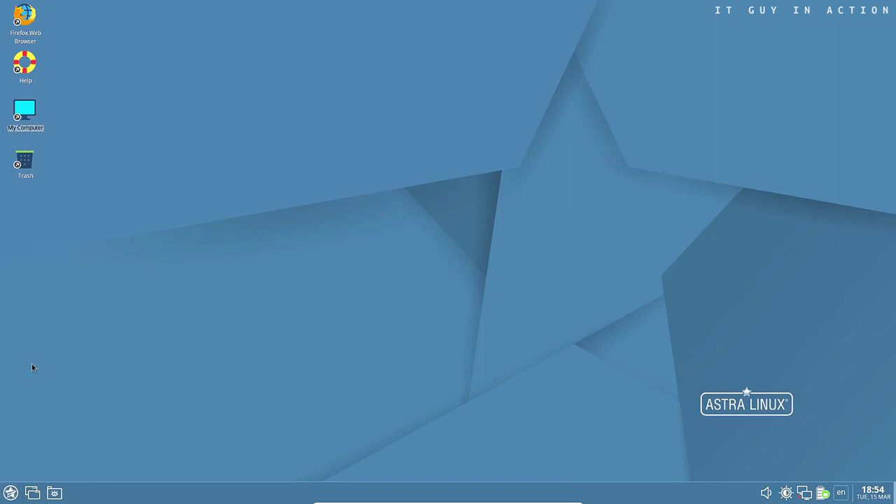
left_click(357, 8)
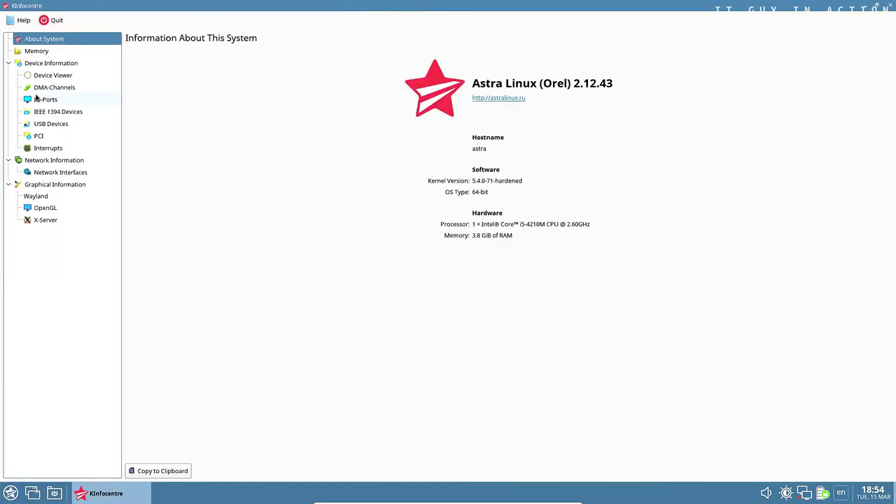
left_click(38, 52)
left_click(45, 64)
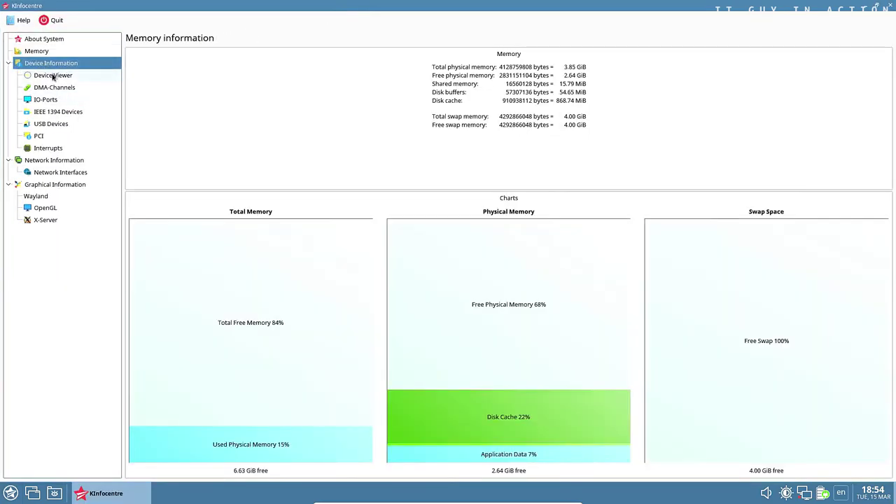
left_click(52, 76)
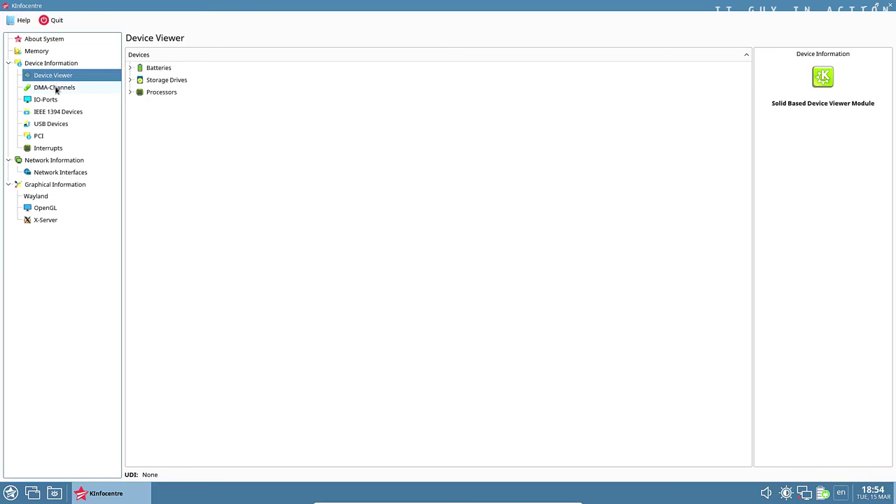
Review the DMA-Channels, IO-Ports, IEEE 1394, USB Devices and PCI pages
left_click(56, 88)
left_click(51, 102)
left_click(56, 113)
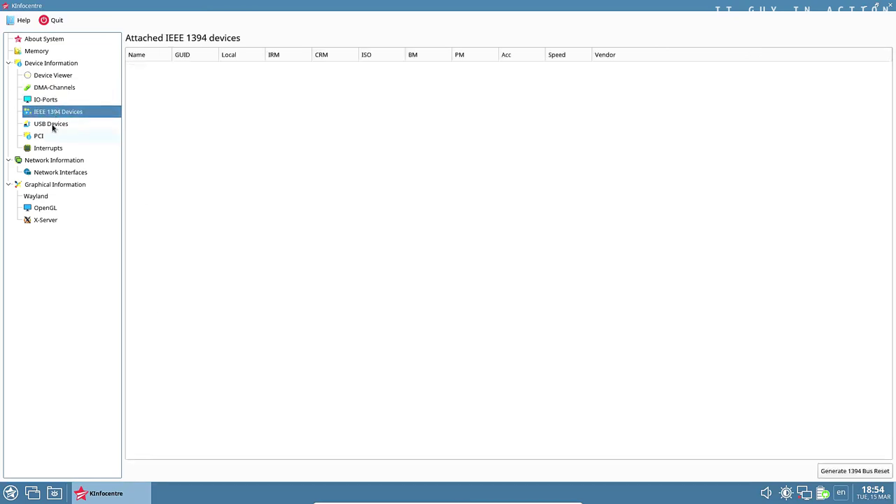
left_click(54, 124)
left_click(50, 136)
Review the Interrupts, Network Interfaces, Wayland, OpenGL and X-Server information pages
left_click(49, 148)
left_click(49, 161)
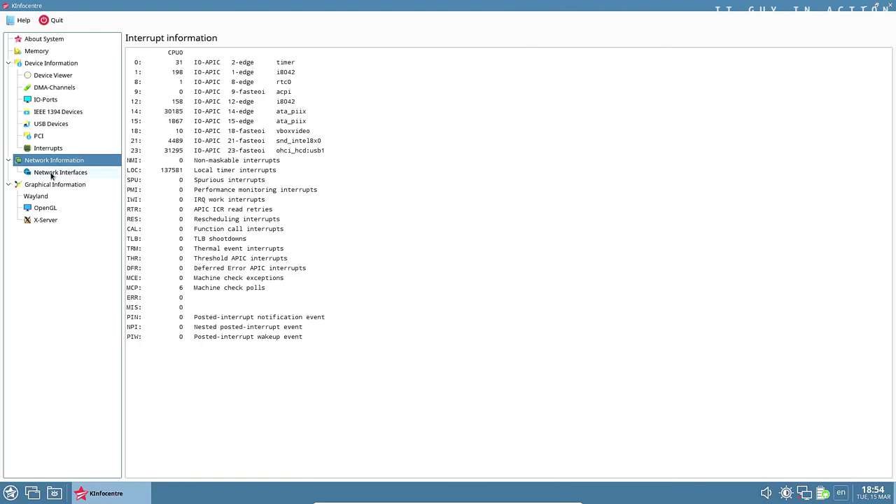
left_click(50, 173)
left_click(49, 184)
left_click(47, 197)
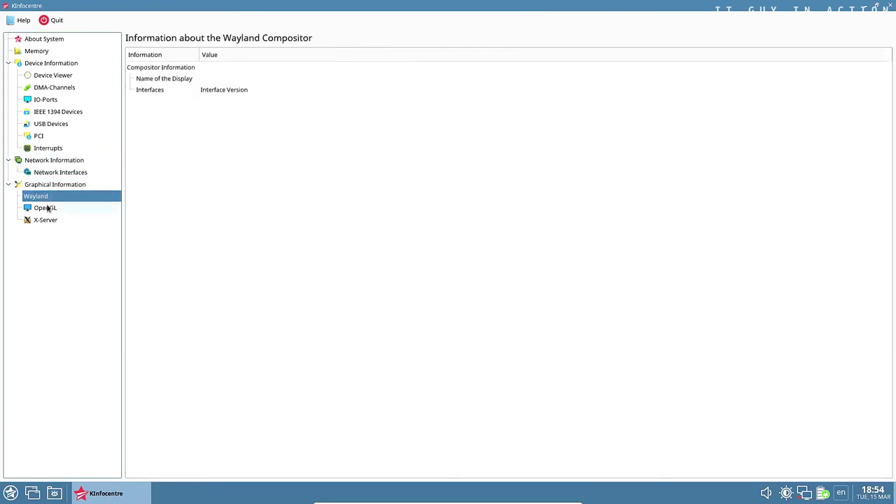
left_click(48, 208)
left_click(51, 221)
Close KInfocentre and bring up the applications menu at the System entries
left_click(889, 6)
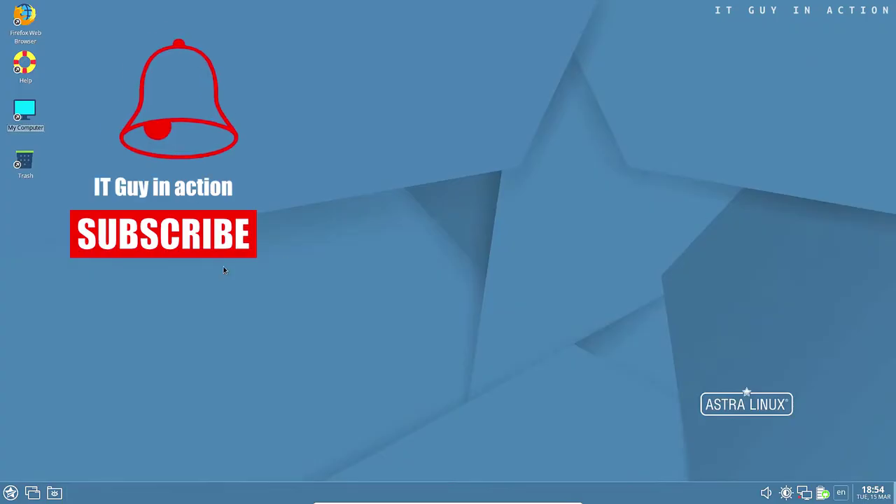
left_click(11, 493)
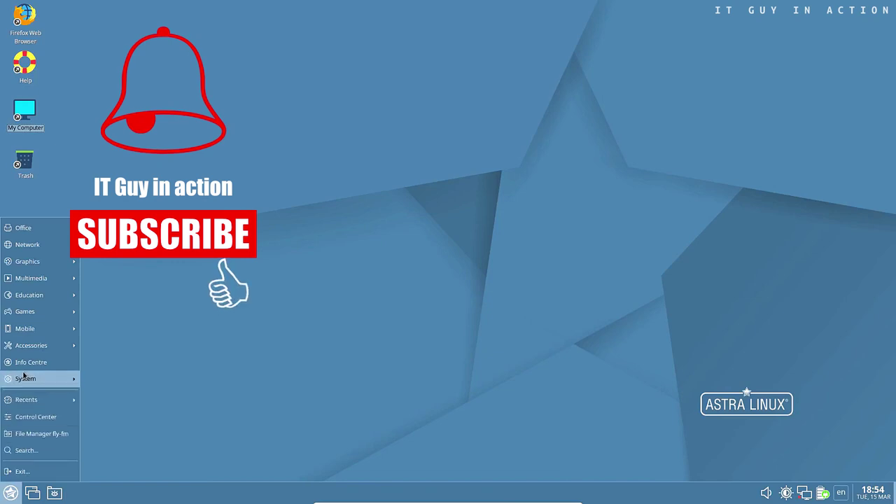
mouse_move(28, 378)
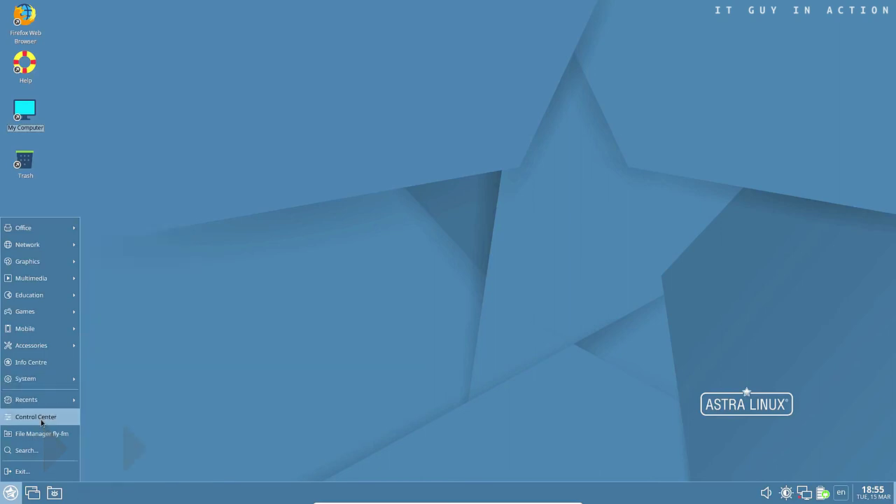
Launch Control Center maximized, then open and close the font manager and hotkeys editor
left_click(42, 421)
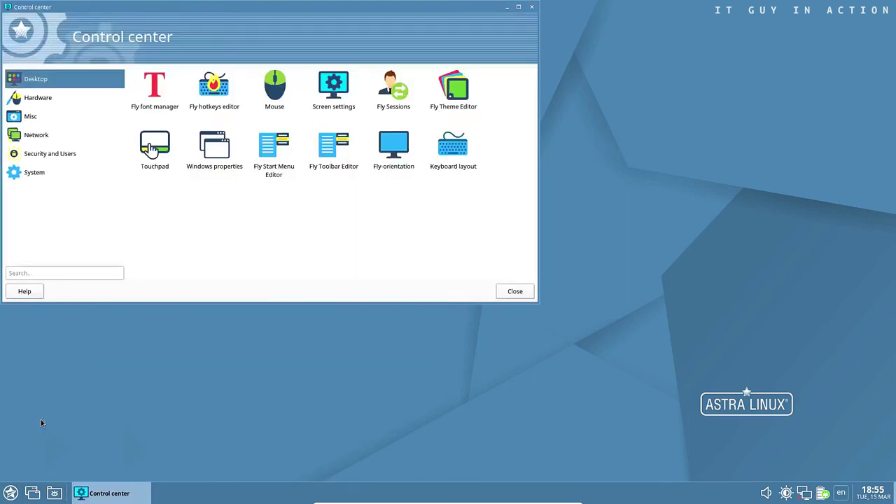
left_click(519, 6)
left_click(171, 91)
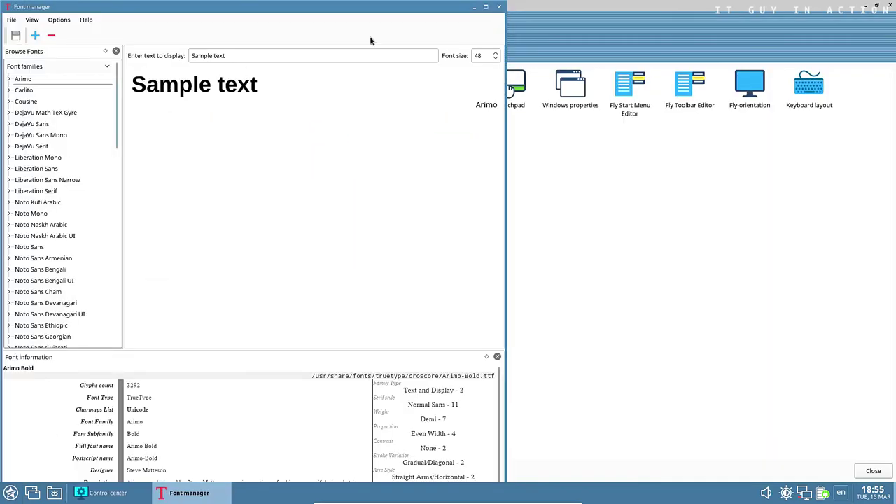
left_click(502, 7)
left_click(211, 87)
key("alt+F4")
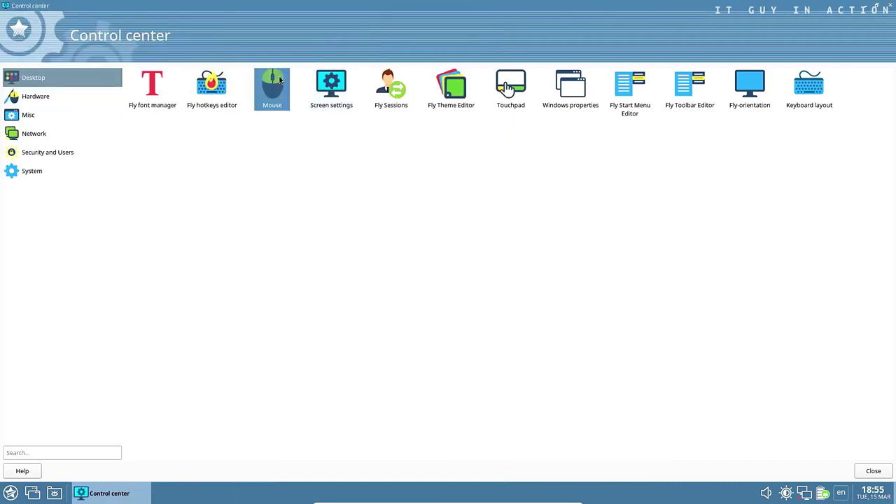
Open and close the Mouse, Screen and Fly Sessions settings
left_click(279, 81)
left_click(675, 37)
left_click(334, 87)
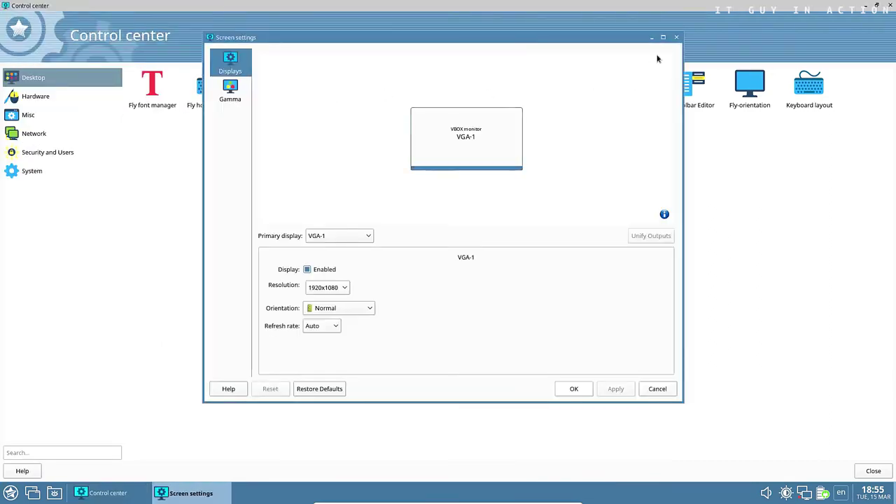
left_click(676, 37)
left_click(391, 87)
left_click(551, 136)
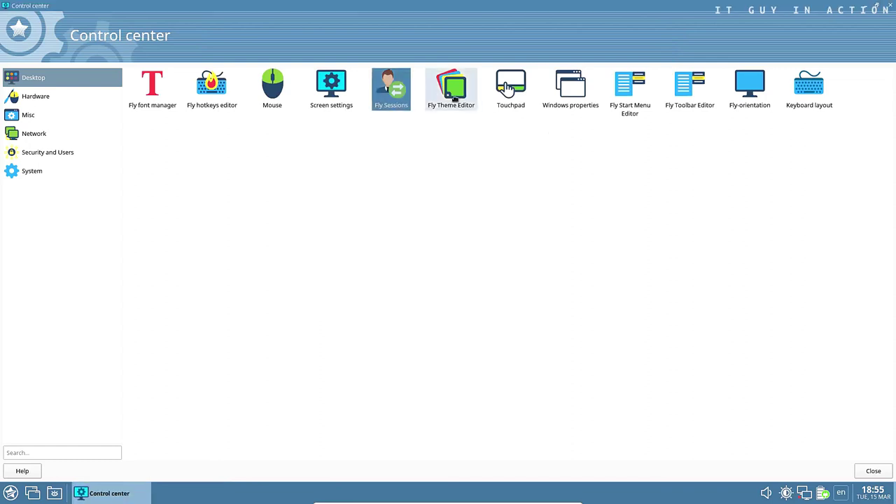
Browse Theme Editor's wallpaper and cursor/icon themes, keeping fly-astra-flat, then close it
left_click(455, 96)
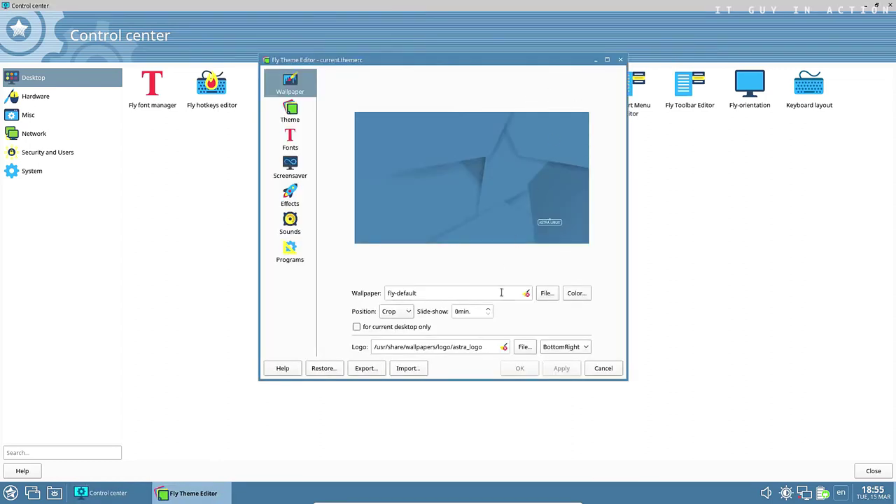
left_click(547, 293)
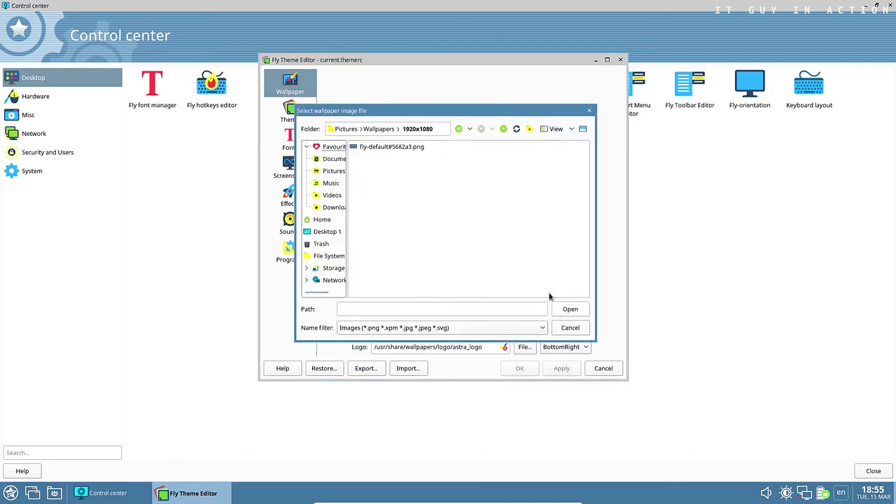
left_click(571, 327)
left_click(297, 117)
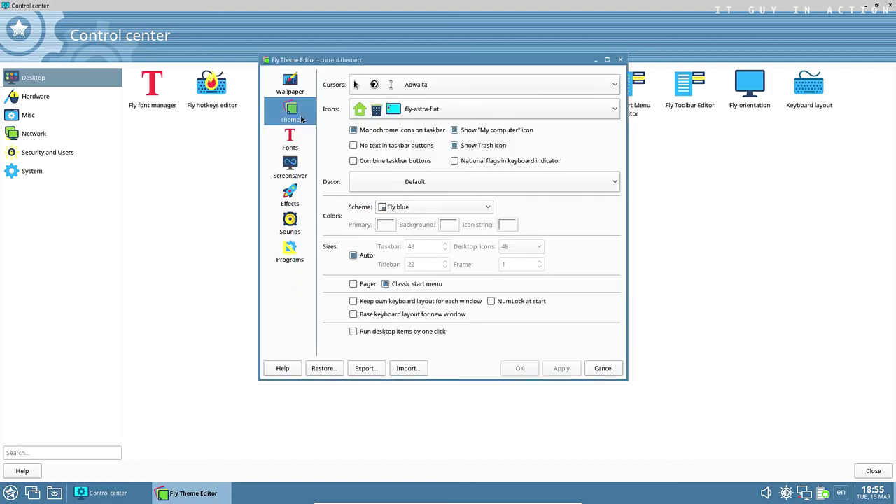
left_click(614, 86)
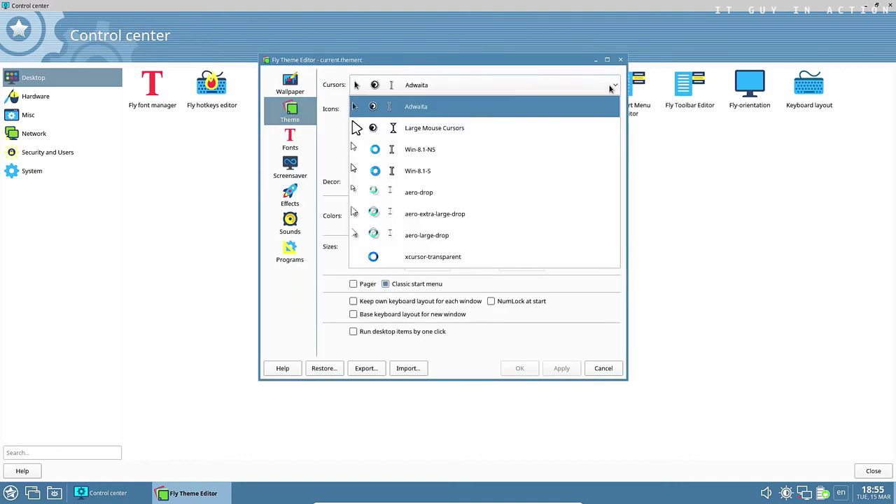
left_click(613, 105)
left_click(613, 109)
left_click(613, 108)
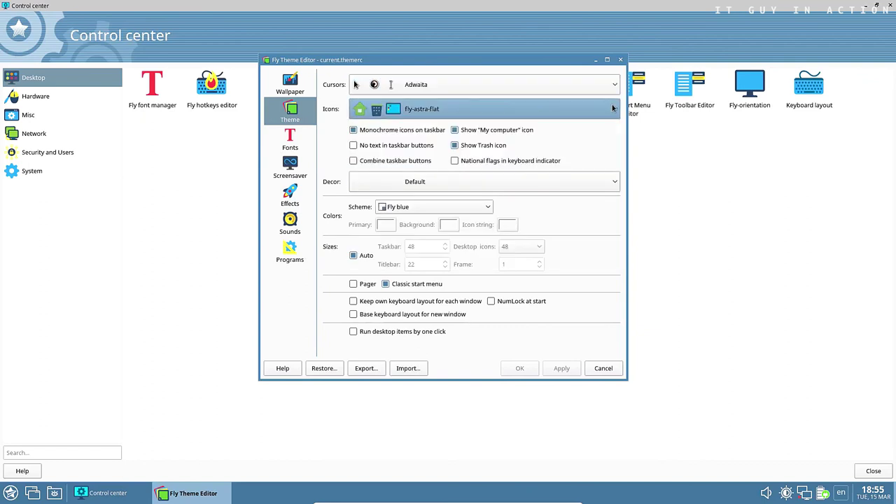
left_click(620, 59)
Open and close the Touchpad, Windows properties and Start Menu Editor tools
double_click(517, 90)
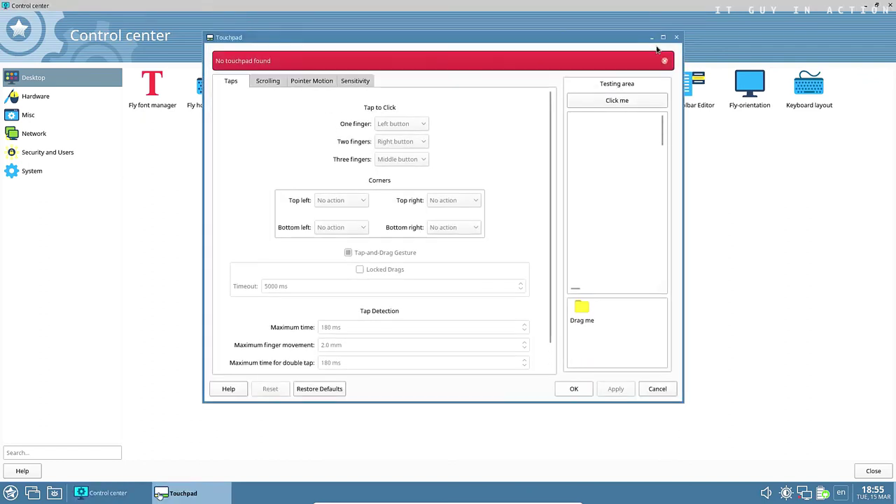
left_click(675, 37)
double_click(570, 88)
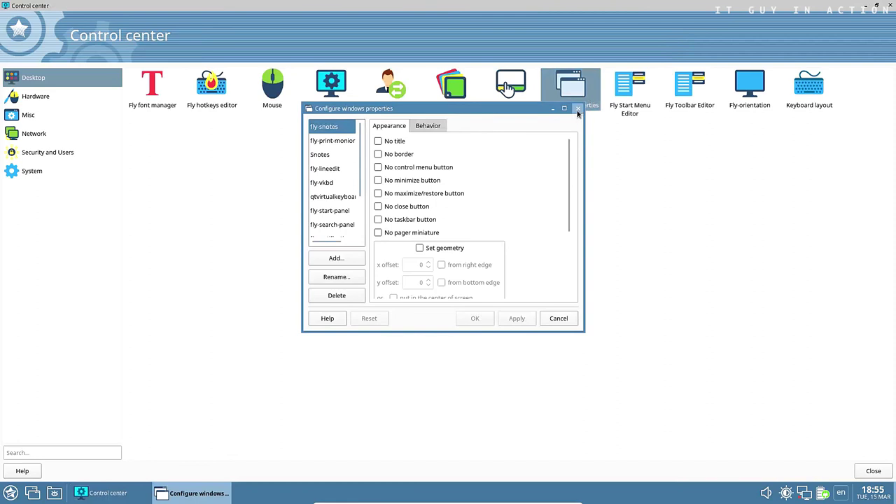
left_click(580, 105)
double_click(626, 100)
left_click(531, 104)
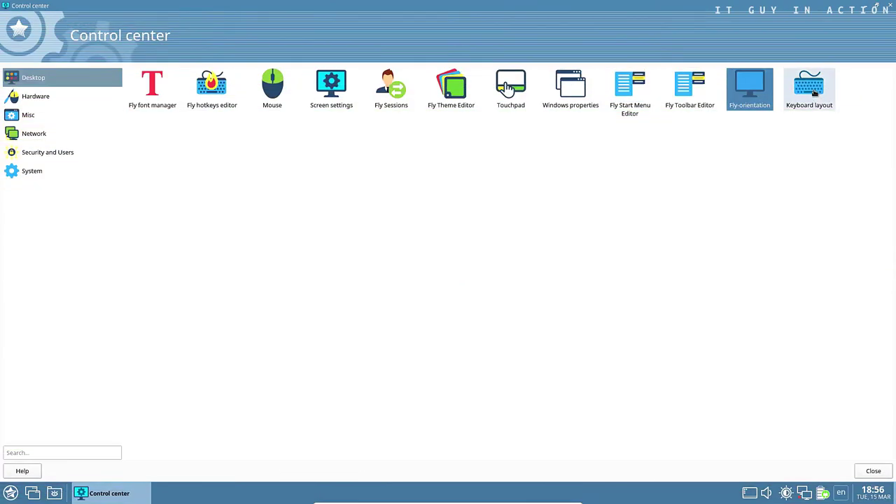
Dismiss keyboard layout settings, then browse the Hardware category's Device Manager full screen and close it
key("Escape")
left_click(69, 102)
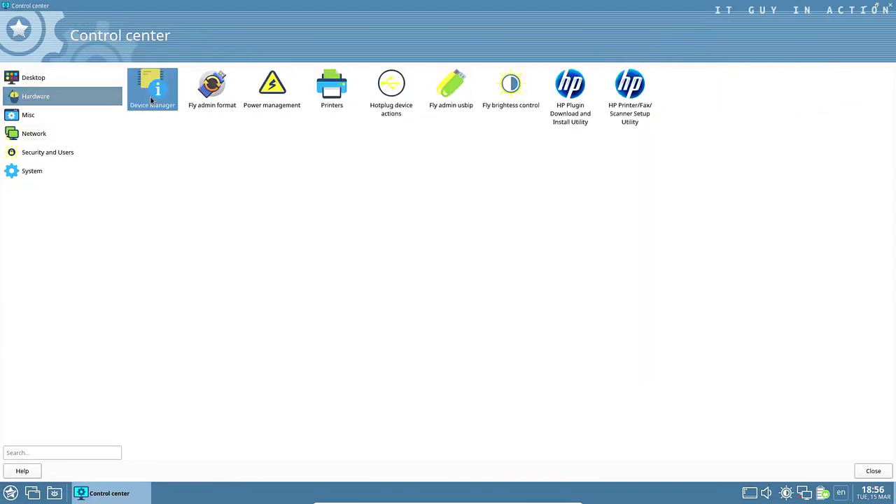
double_click(152, 87)
left_click(322, 6)
left_click_drag(57, 73, 90, 156)
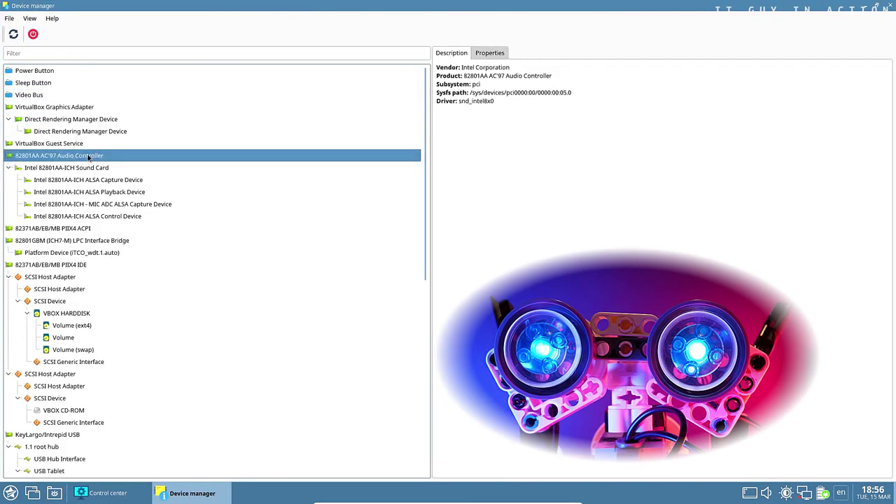
scroll(104, 232, "down", 6)
left_click(889, 6)
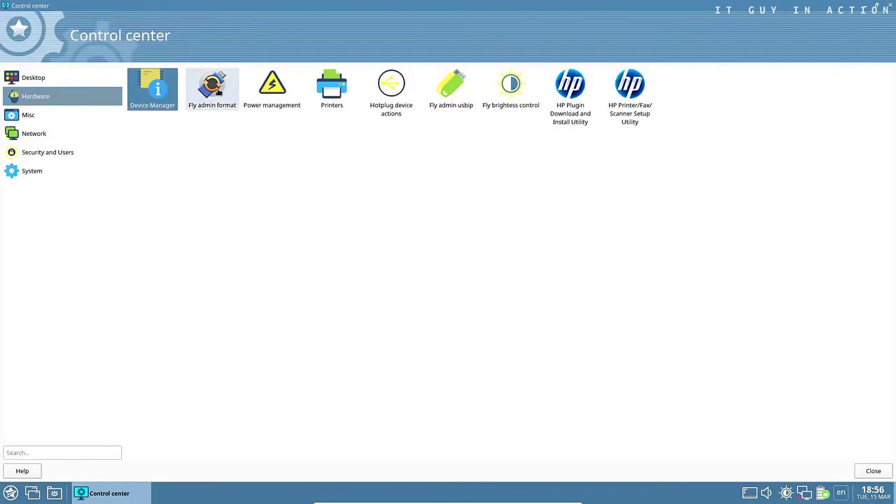
Open and close Fly admin format, Power management's advanced settings and the Printer Manager
double_click(212, 88)
left_click(252, 6)
double_click(279, 83)
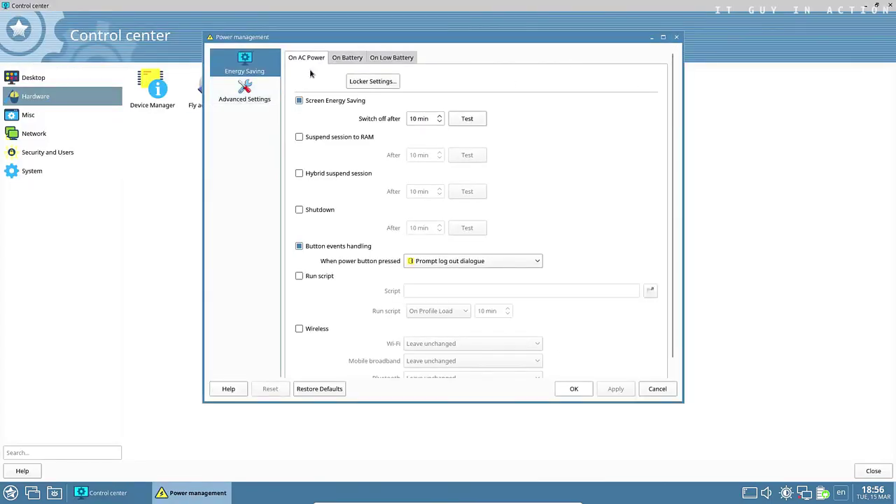
key("Down")
left_click(675, 40)
double_click(337, 91)
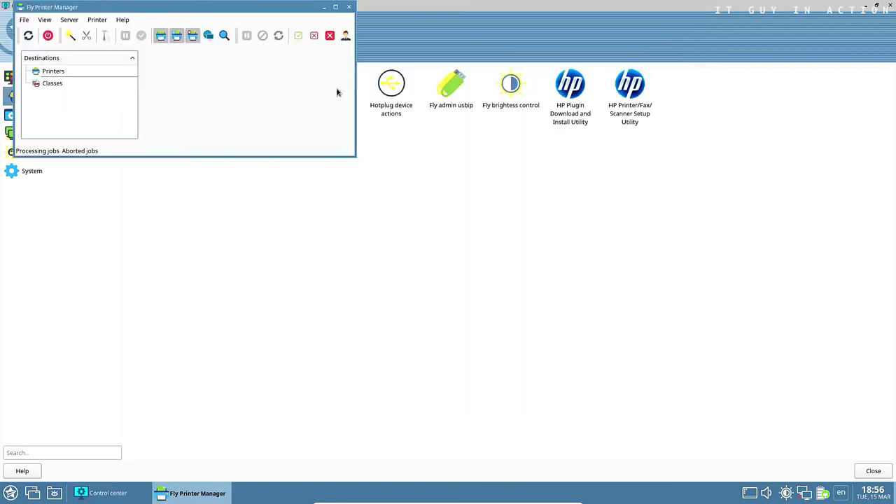
left_click(336, 7)
left_click(889, 6)
Open and close hotplug device actions, and decline the Fly admin usbip warning
double_click(392, 86)
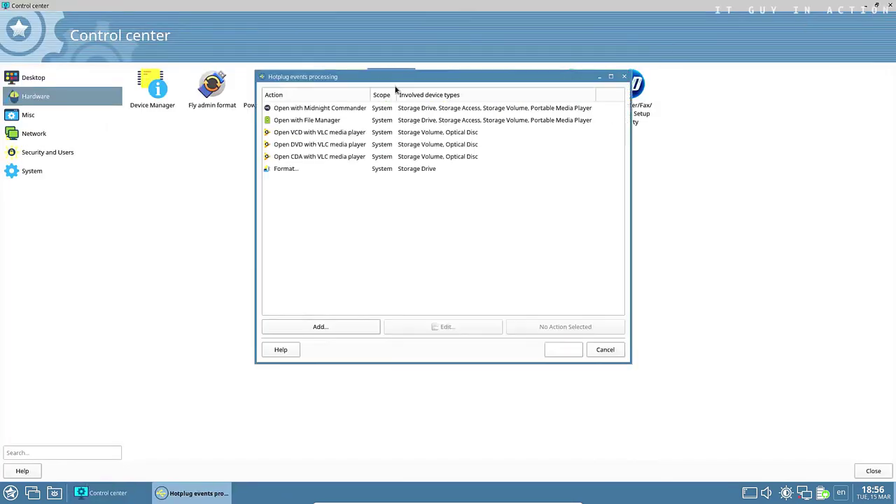
left_click(624, 76)
double_click(454, 86)
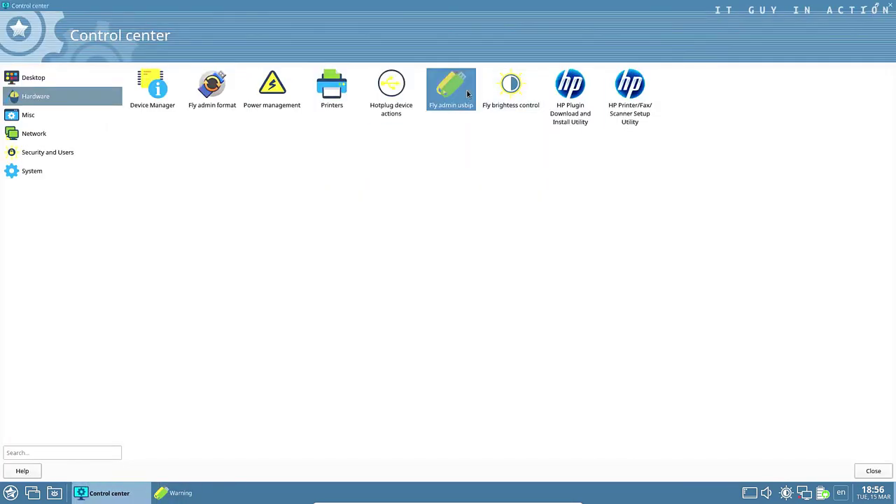
left_click(199, 488)
left_click(533, 238)
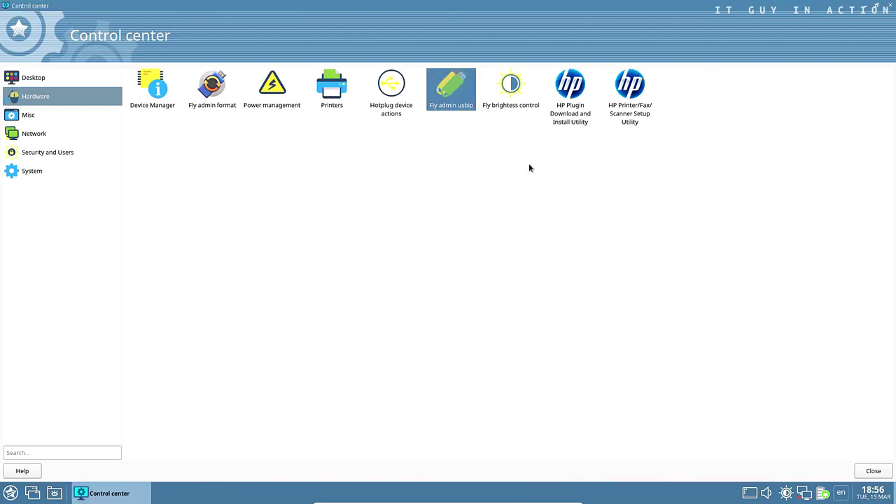
Select the brightness tool, then open and close the HP plugin installer and HP setup utility
left_click(518, 98)
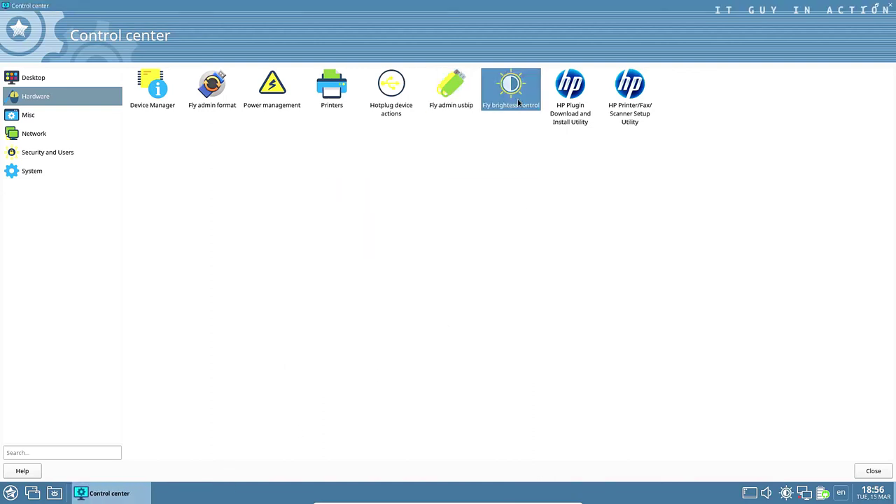
double_click(573, 96)
left_click(598, 100)
double_click(630, 87)
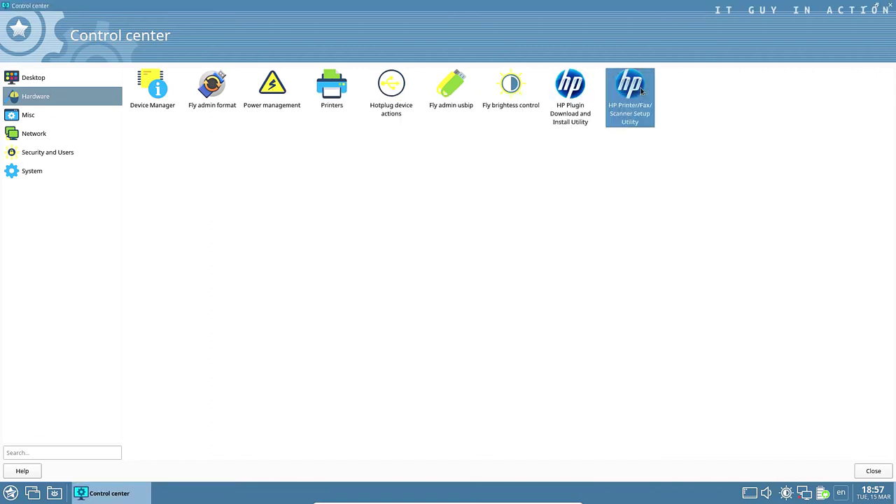
left_click(582, 332)
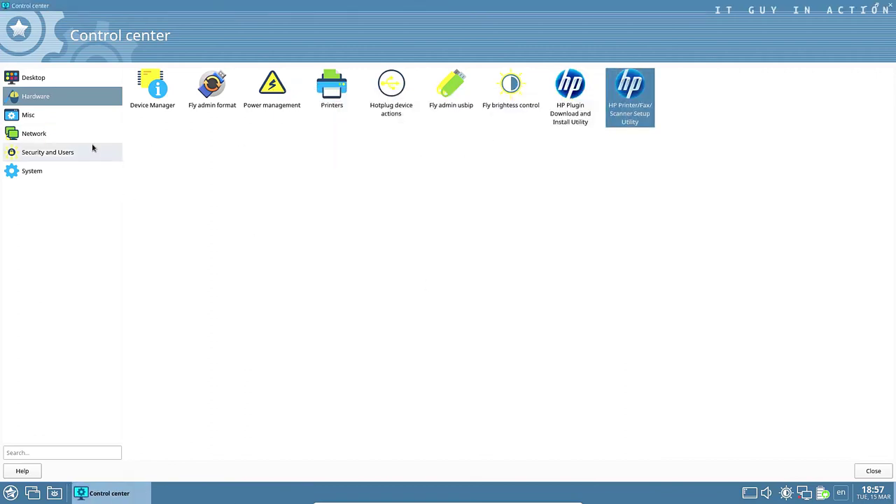
left_click(106, 116)
Open and close the Misc tools fly-admin-repo and OpenJDK Java 8 Policy Tool
double_click(153, 88)
left_click(368, 8)
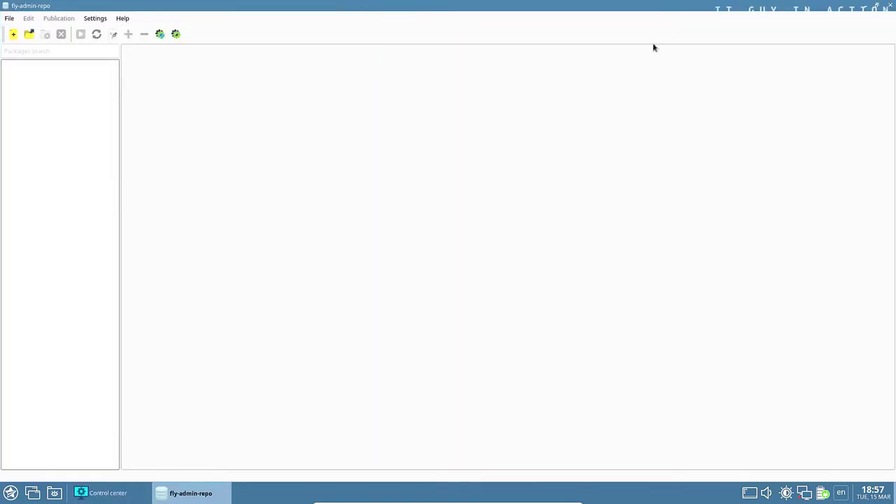
left_click(889, 9)
double_click(208, 90)
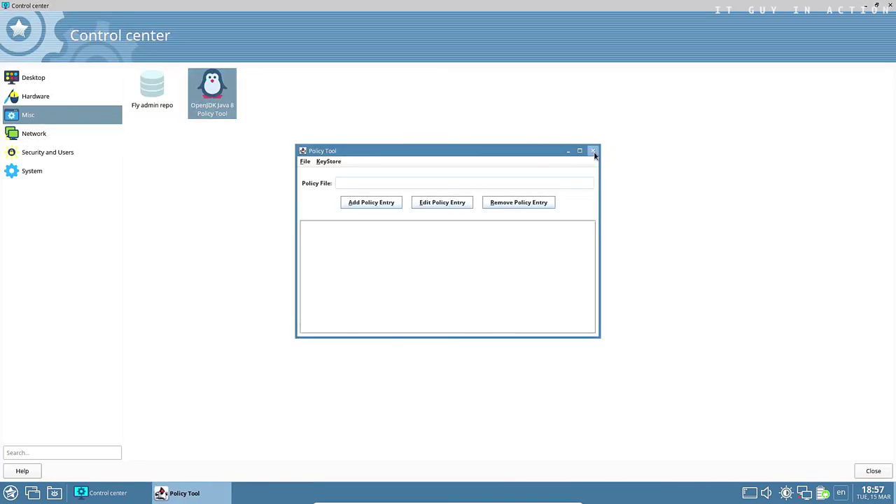
left_click(593, 151)
Open and close Network settings, Firewall Configuration and Advanced Network Configuration
left_click(94, 132)
double_click(151, 96)
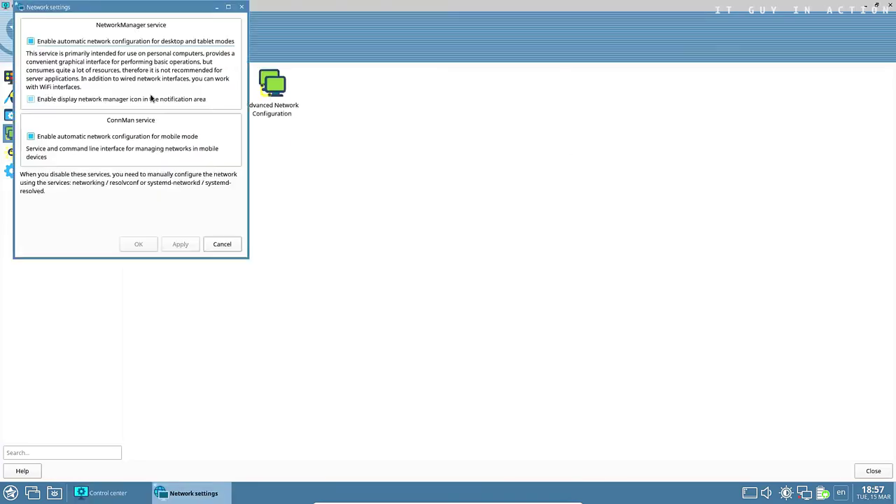
left_click(242, 7)
double_click(211, 89)
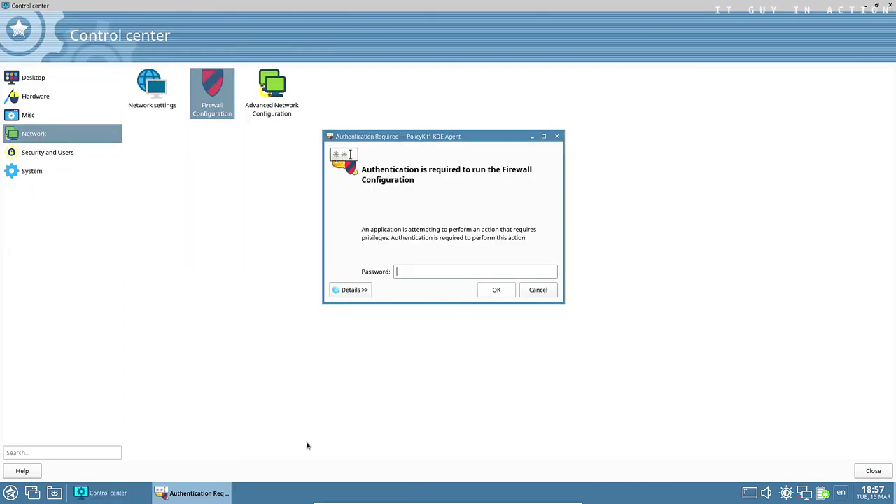
key("Escape")
double_click(275, 99)
left_click(581, 152)
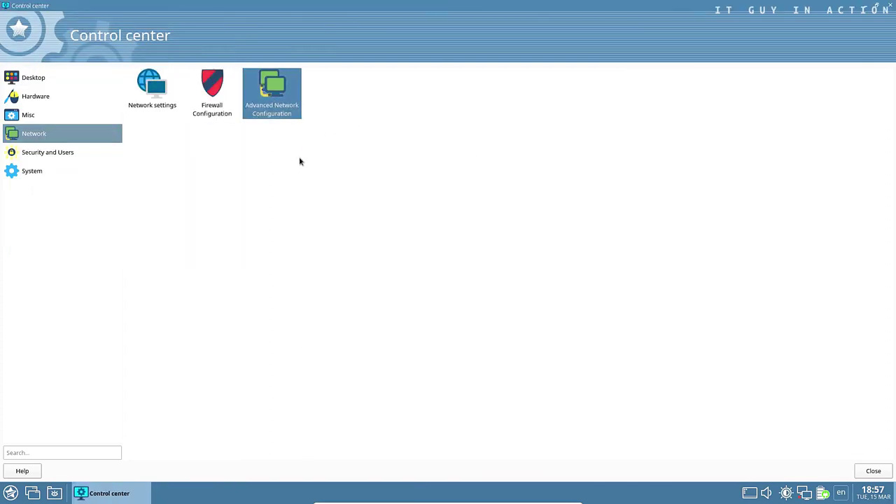
Open the System integrity check from Security and Users, maximized
left_click(69, 154)
double_click(151, 89)
double_click(323, 12)
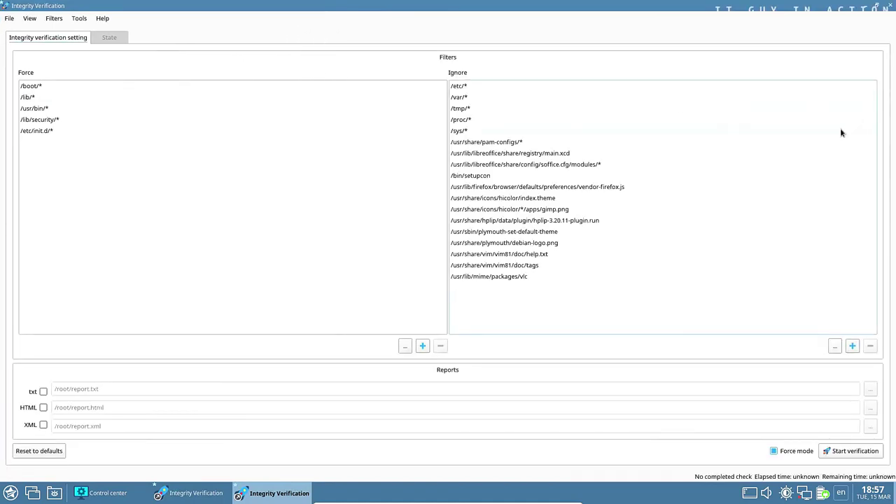
Close Integrity Verification, then open the Authorization Manager full screen and close it
left_click(892, 10)
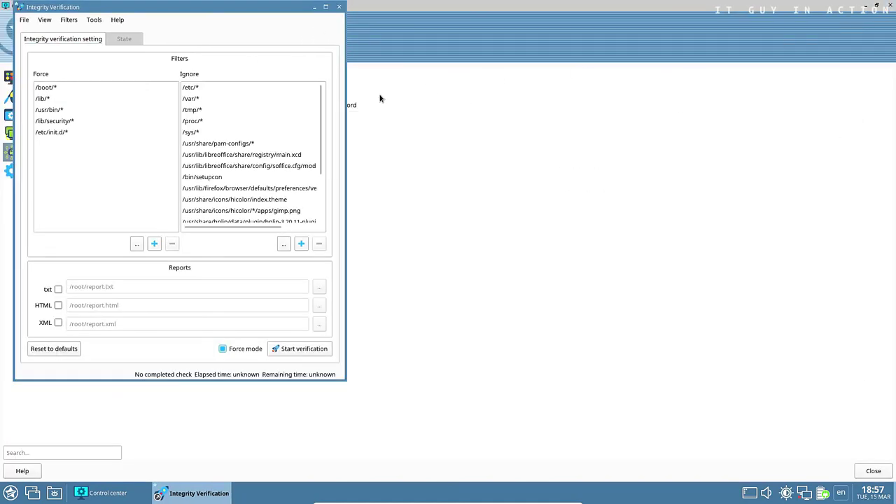
left_click(341, 8)
double_click(212, 90)
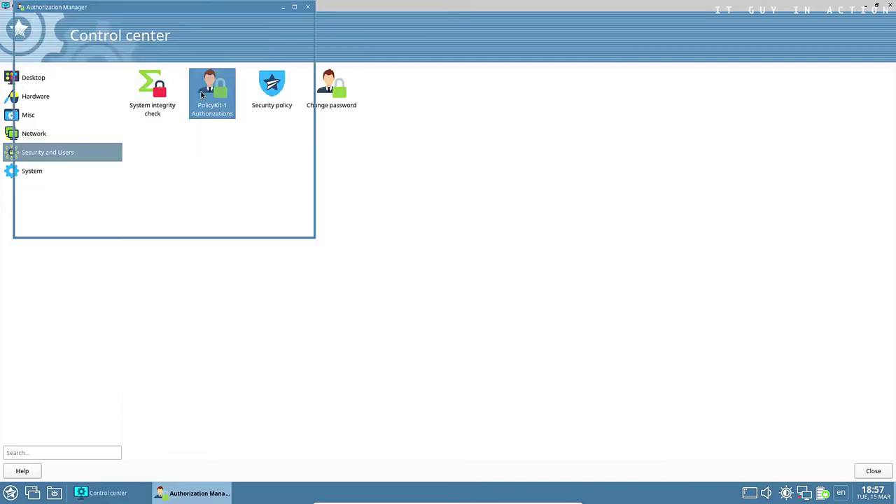
left_click(296, 8)
left_click(892, 10)
Open the security policy console full screen and review Lockout, Password and User creation policies
double_click(273, 88)
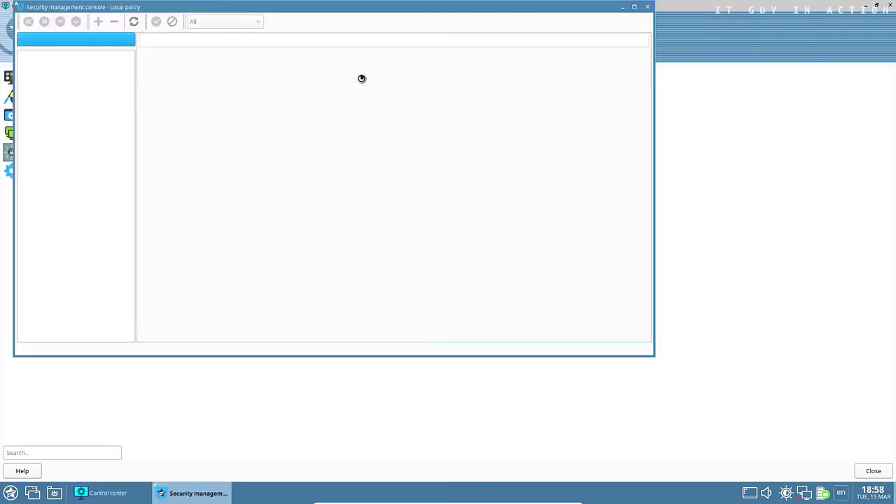
left_click(636, 7)
left_click(54, 63)
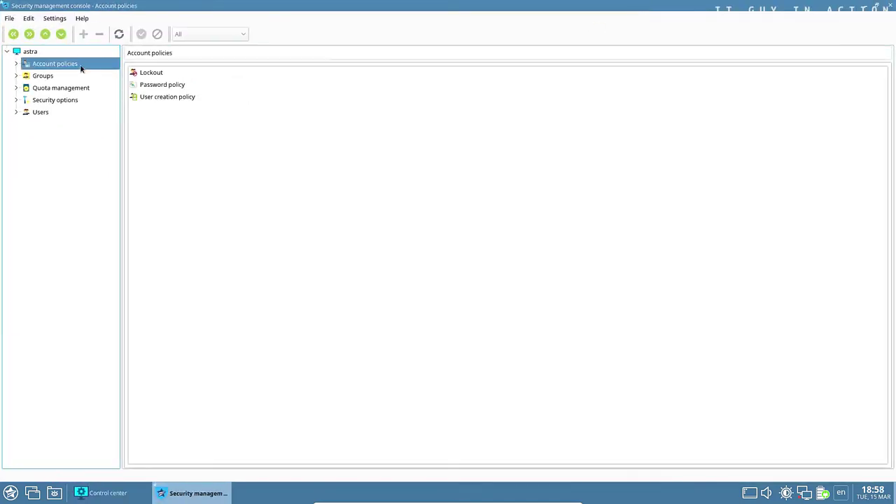
double_click(81, 67)
left_click(54, 76)
left_click(67, 64)
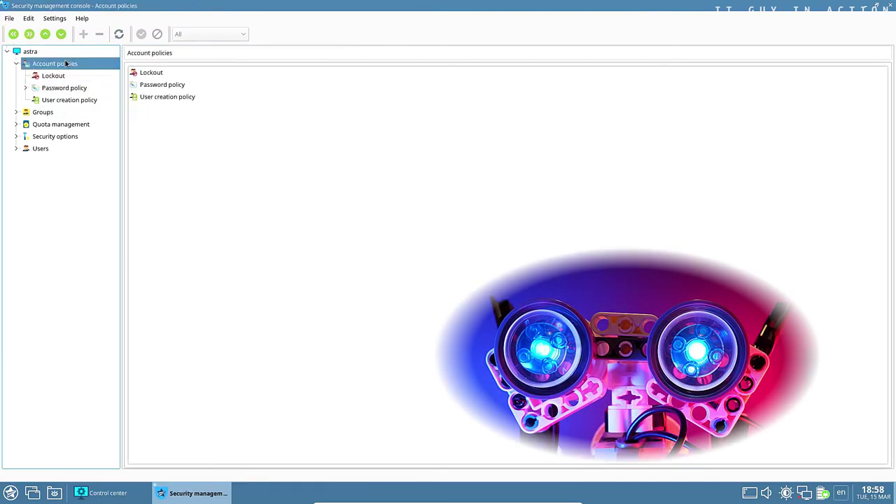
left_click(54, 76)
left_click(64, 87)
left_click(69, 100)
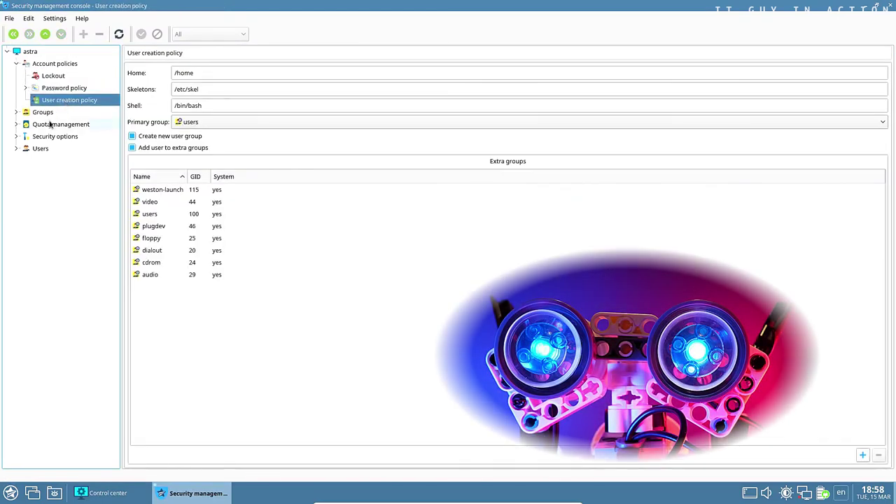
Review the astra-admin and user groups, including the group's quota and kiosk tabs
double_click(42, 112)
left_click(58, 124)
left_click(46, 136)
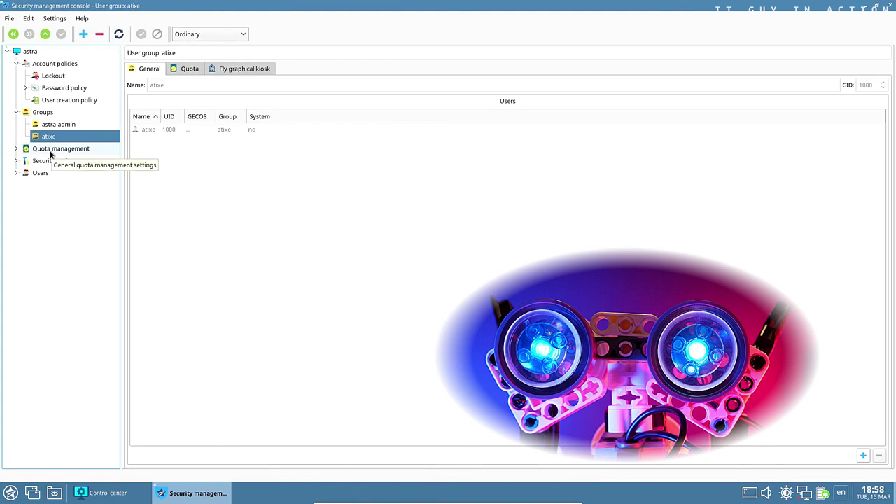
left_click(190, 70)
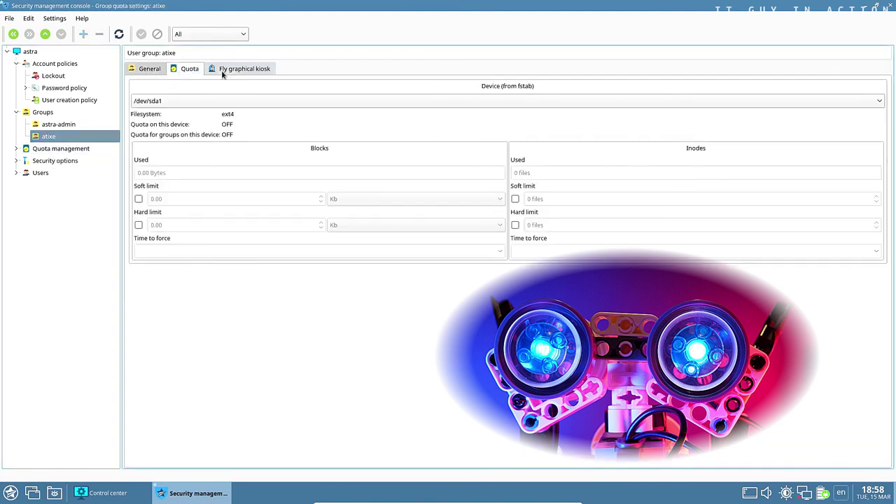
left_click(222, 70)
left_click(147, 69)
Review the groups quota, quota notification and users quota pages
double_click(61, 149)
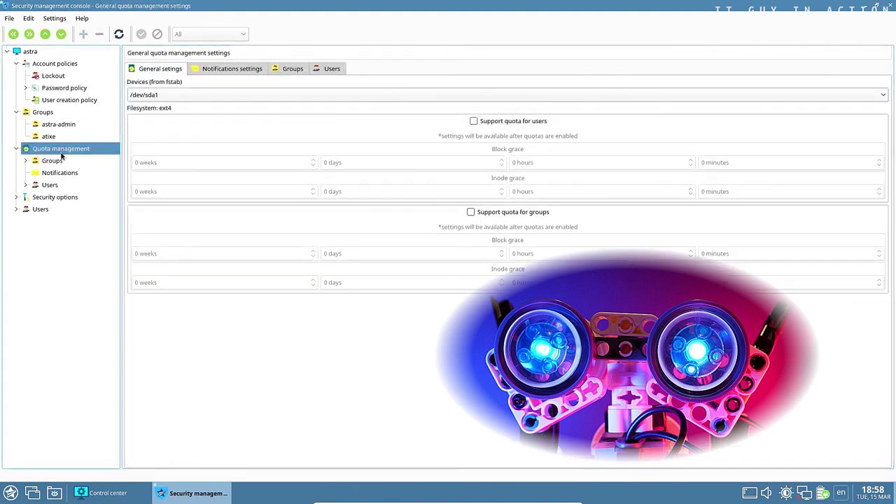
left_click(52, 160)
left_click(65, 175)
left_click(49, 186)
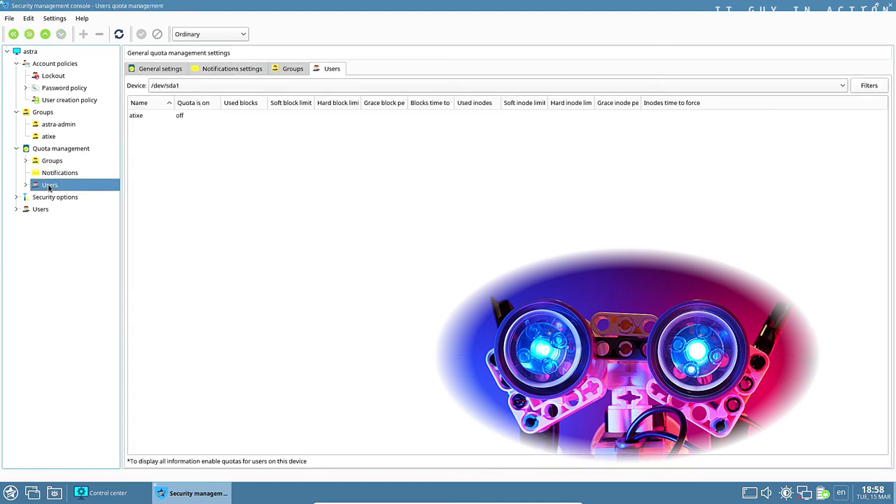
Review security options: console policy, global kiosk, sysctl kernel templates and system parameters
double_click(35, 199)
left_click(42, 210)
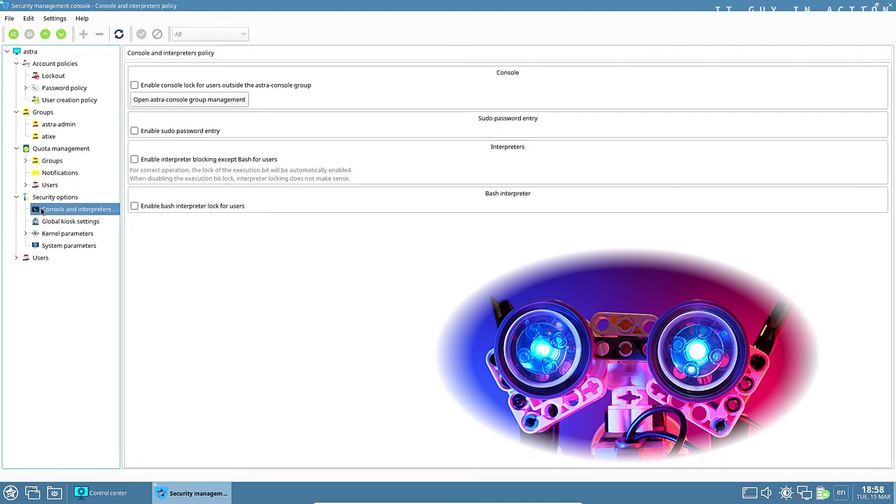
left_click(52, 221)
double_click(58, 234)
double_click(62, 246)
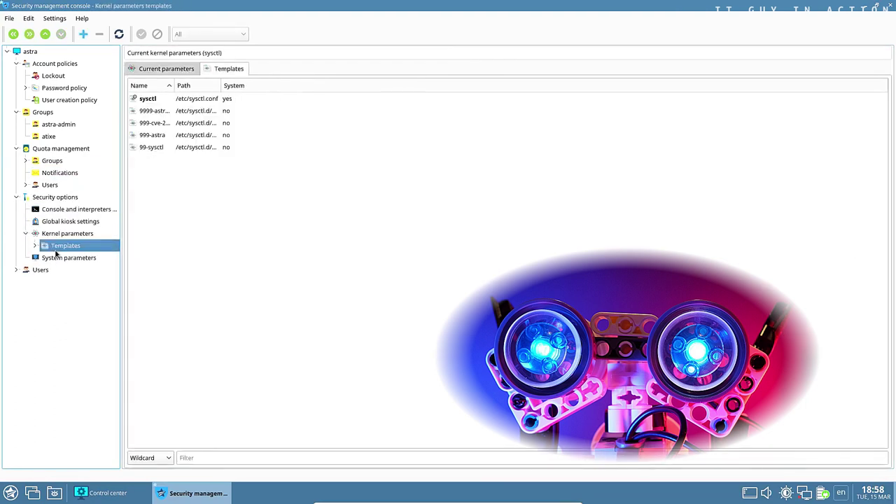
left_click(63, 318)
Review the user's account, lock, password expiration, kiosk and quota tabs, then close the console
double_click(62, 331)
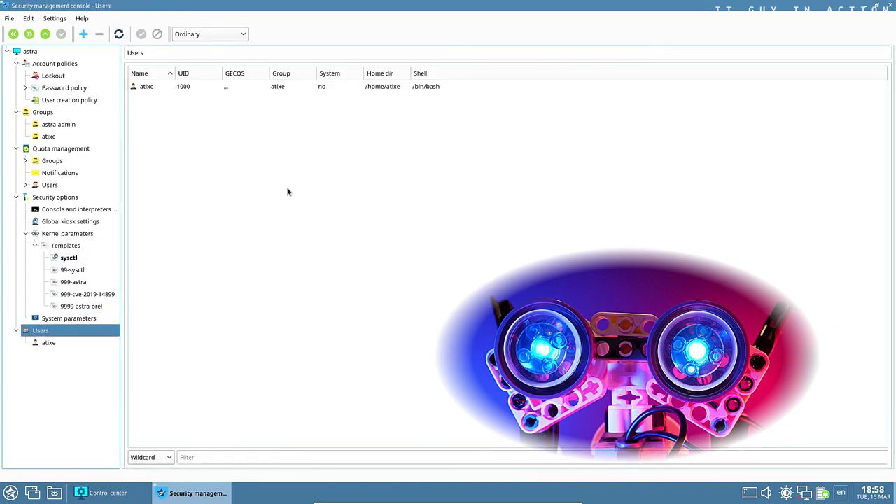
left_click(62, 343)
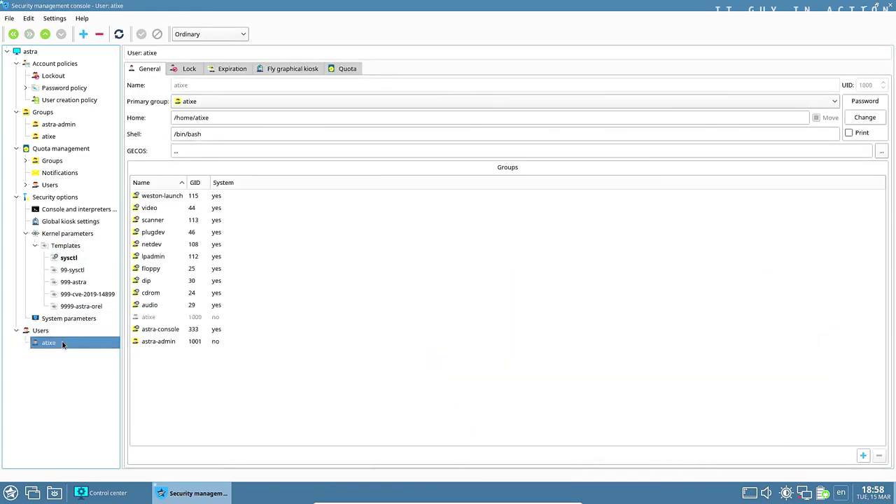
left_click(184, 69)
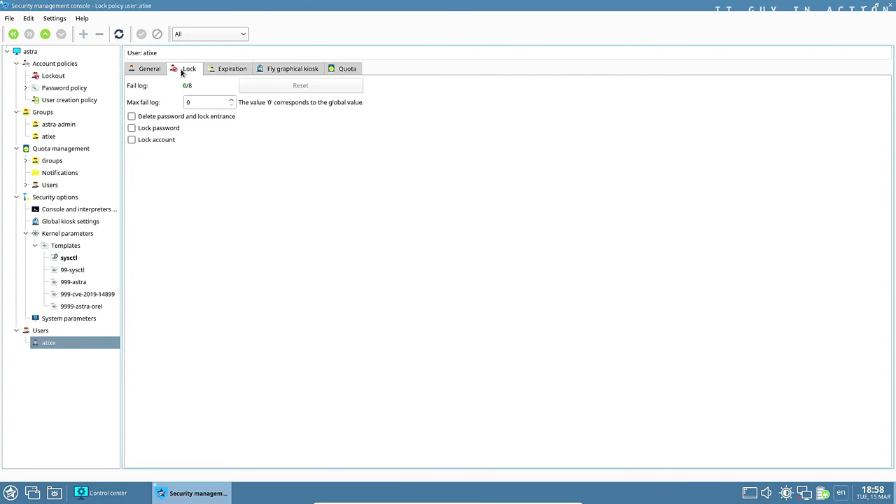
left_click(220, 69)
left_click(277, 66)
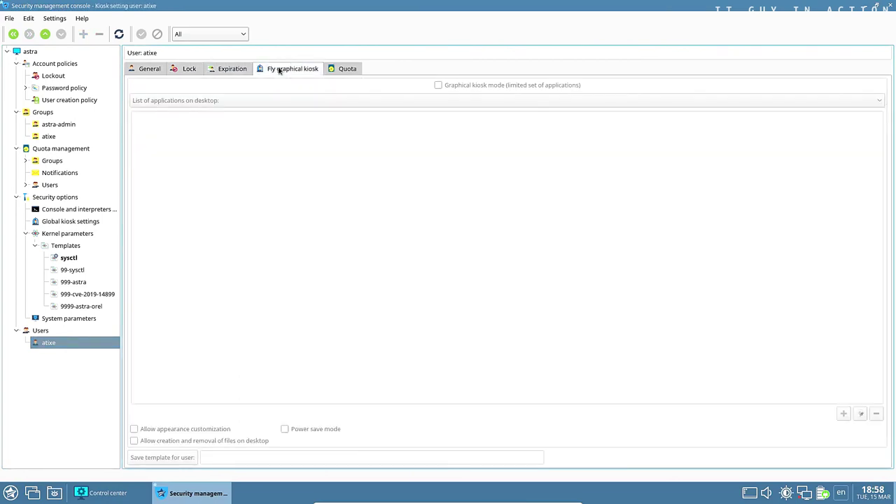
left_click(335, 69)
left_click(889, 7)
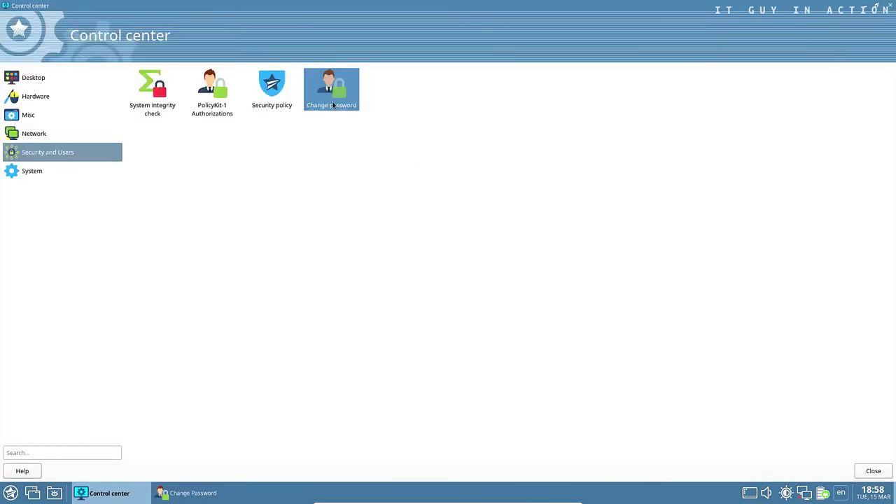
Cancel the password-change dialog, show the System tools, and view then close System alternatives
left_click(214, 490)
left_click(523, 250)
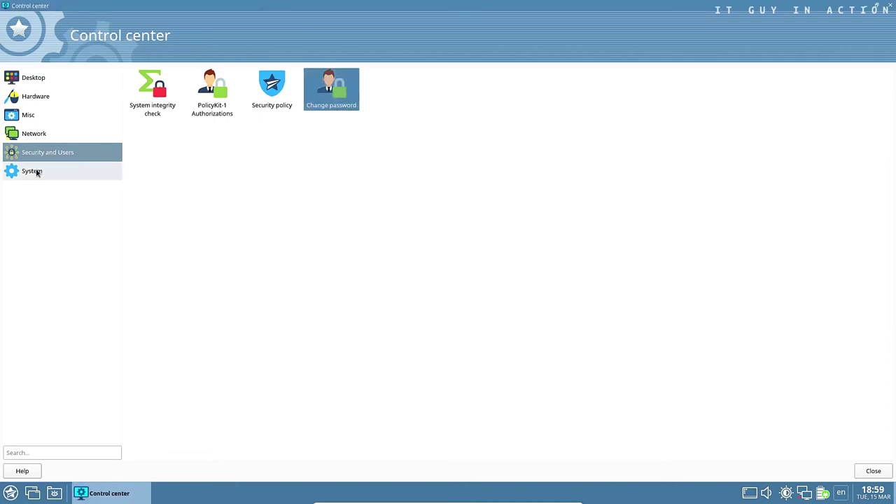
left_click(37, 173)
double_click(140, 94)
left_click_drag(173, 10, 187, 23)
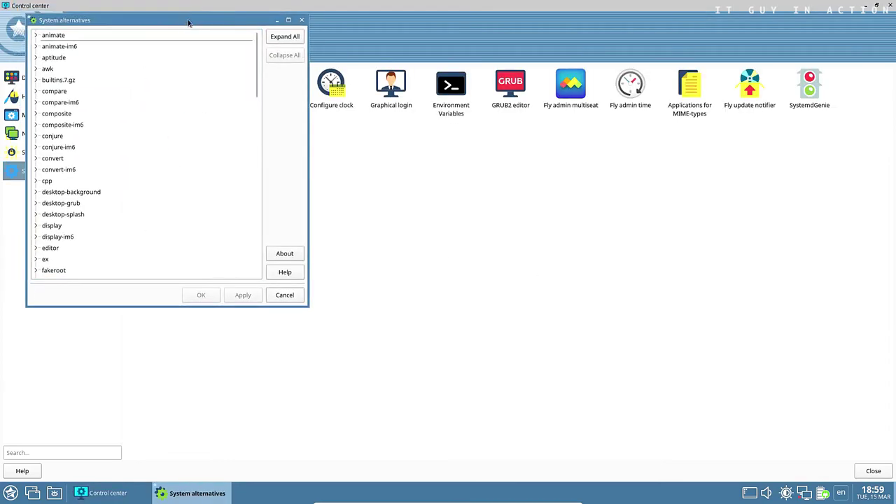
left_click(301, 19)
Open and close Fly Autostart, the cron scheduler and the date and time settings
double_click(212, 89)
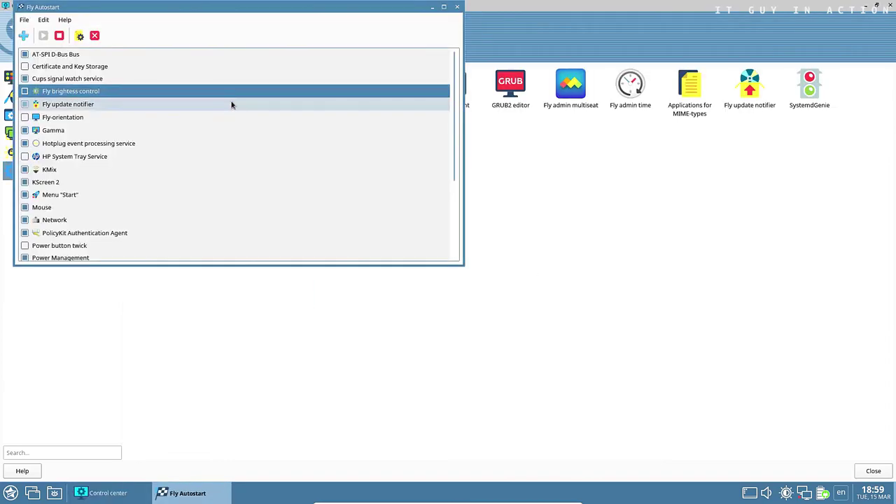
left_click(457, 6)
double_click(269, 80)
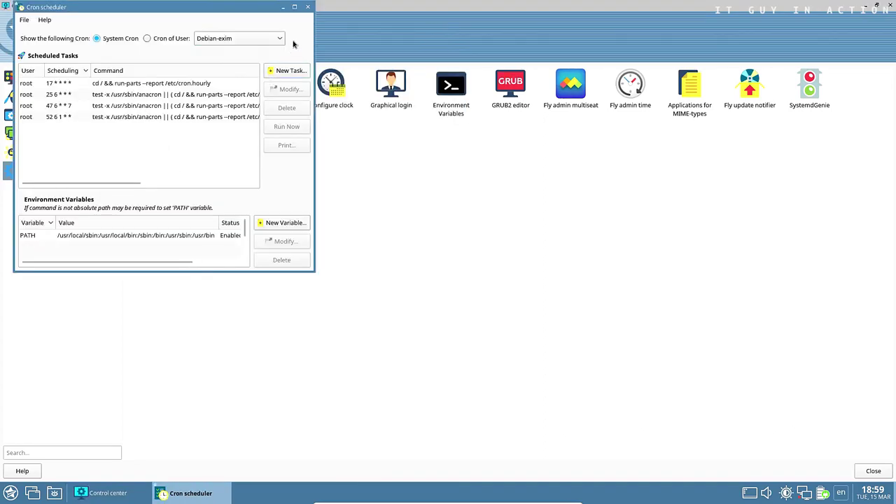
left_click(307, 7)
double_click(328, 87)
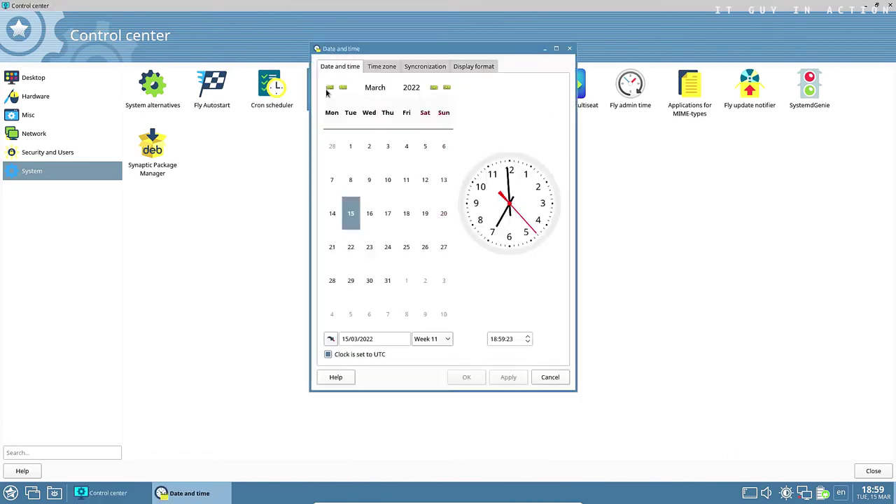
left_click(570, 49)
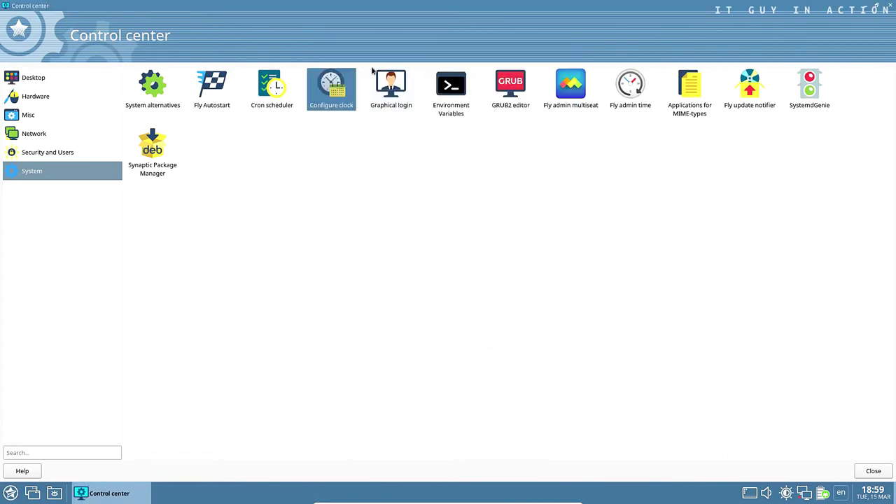
Browse the graphical login settings' dialog, theme, shutdown, users and convenience pages, then close them
double_click(389, 81)
left_click(365, 105)
left_click(401, 105)
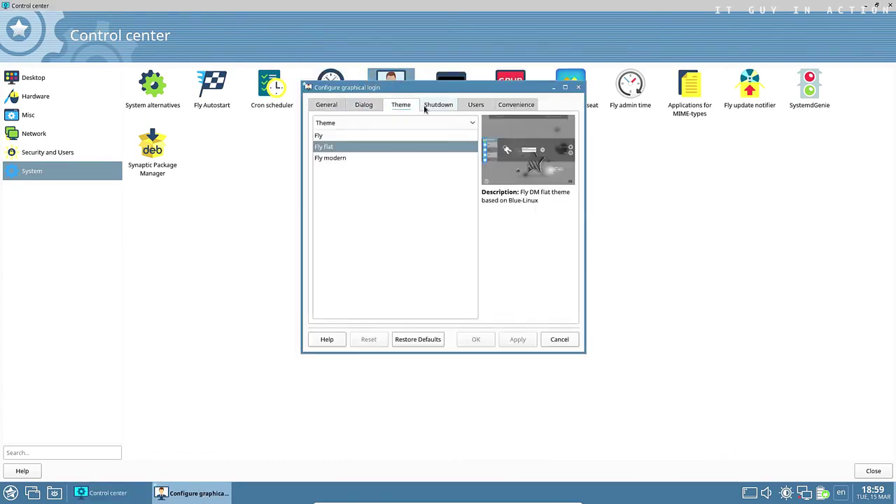
left_click(437, 105)
left_click(470, 105)
left_click(516, 104)
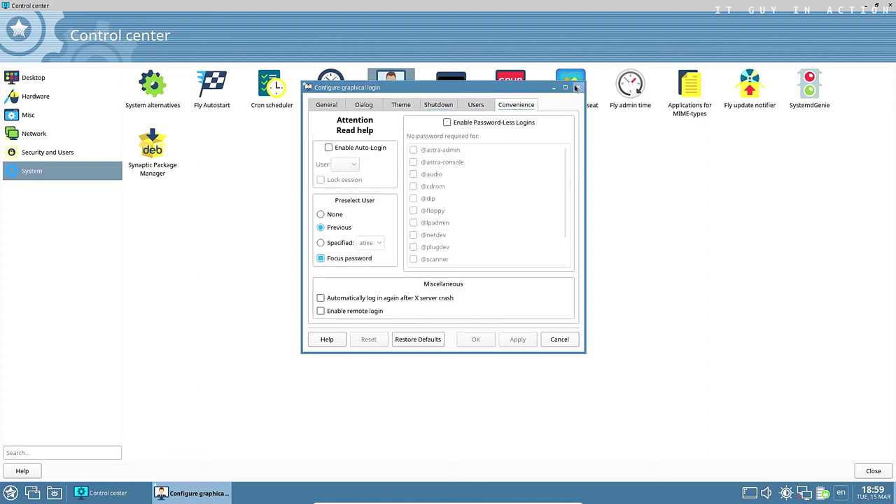
left_click(577, 88)
Inspect the environment variables editor and the GRUB2 editor's appearance and kernel argument pages
double_click(451, 88)
left_click(446, 9)
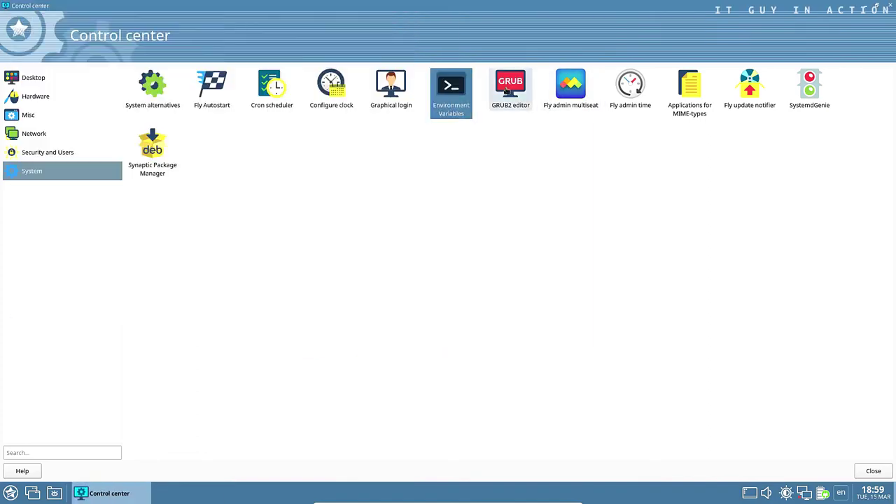
double_click(507, 89)
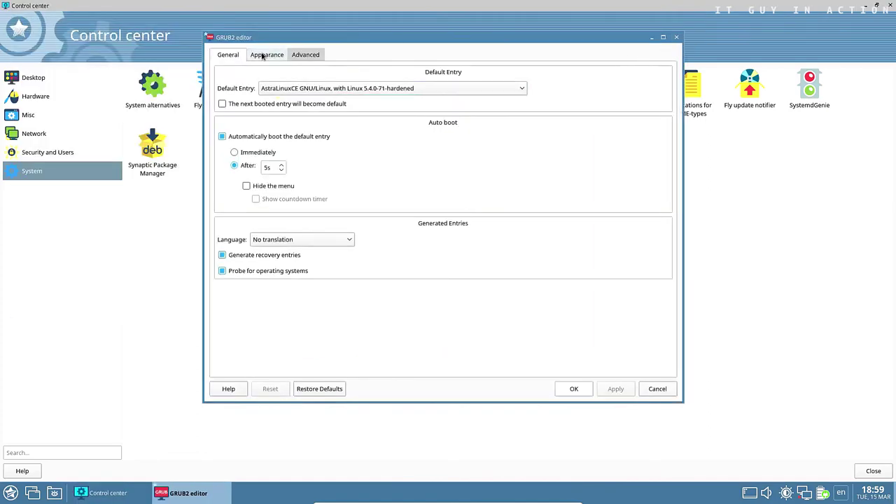
left_click(263, 56)
left_click(305, 54)
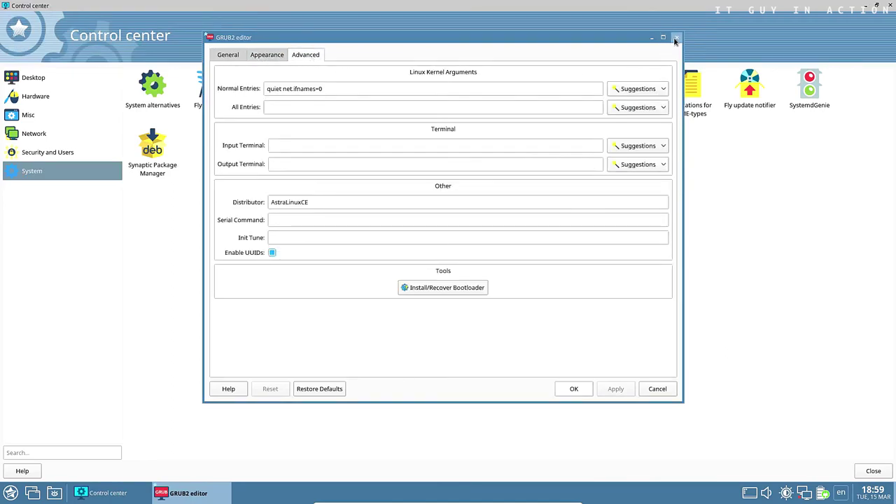
left_click(676, 37)
Open the multiseat tool, dismiss its single video card notice, and check time synchronization
double_click(571, 87)
left_click(223, 155)
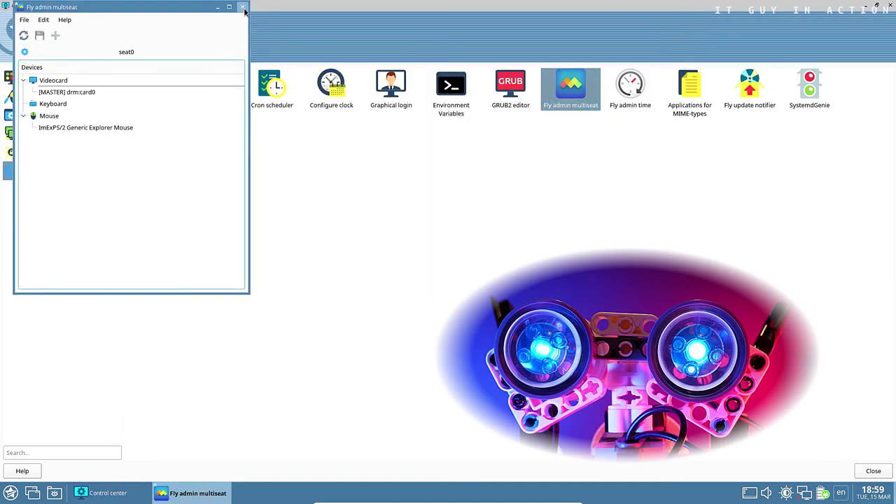
left_click(245, 10)
double_click(631, 87)
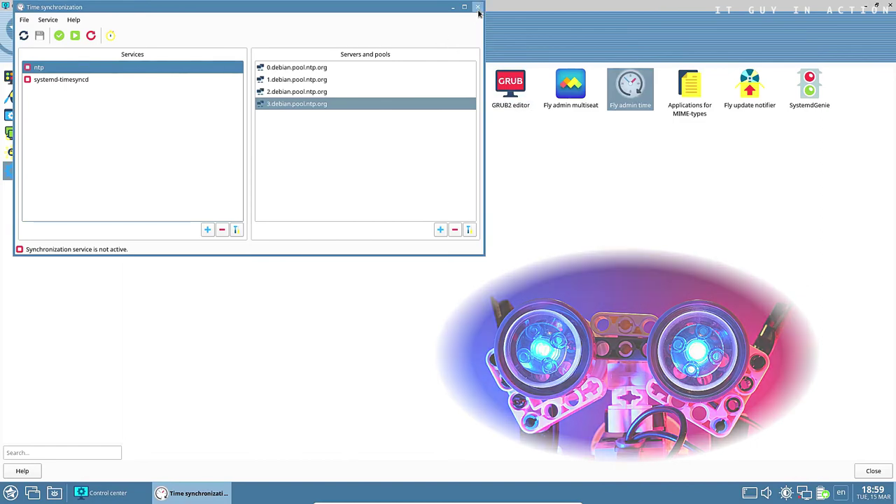
left_click(480, 15)
Open and close the MIME-types and update notifier settings, then launch SystemdGenie
double_click(690, 88)
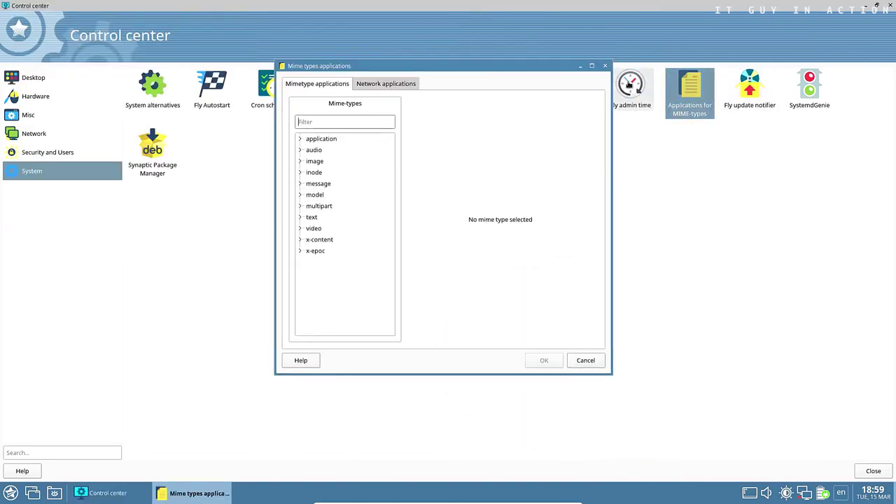
left_click(605, 65)
double_click(734, 97)
left_click(609, 119)
double_click(805, 95)
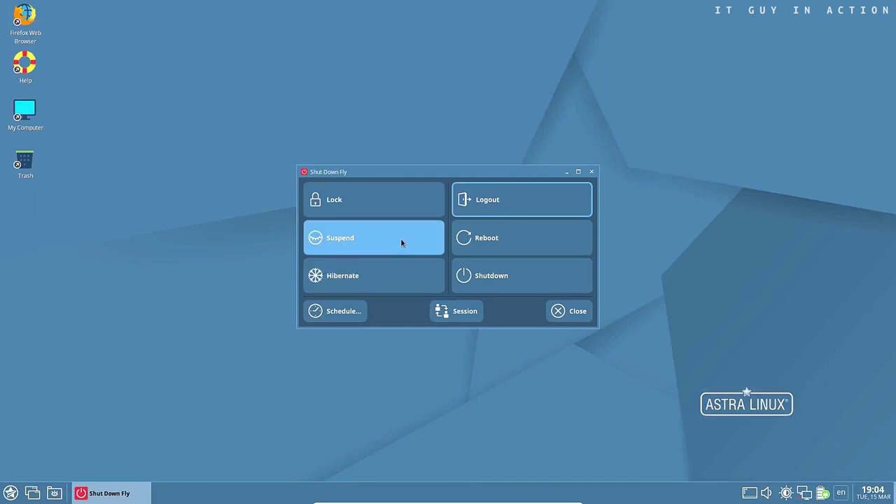
Expand Session in the Shut Down Fly dialog to show the Separate and Nested options
left_click(458, 310)
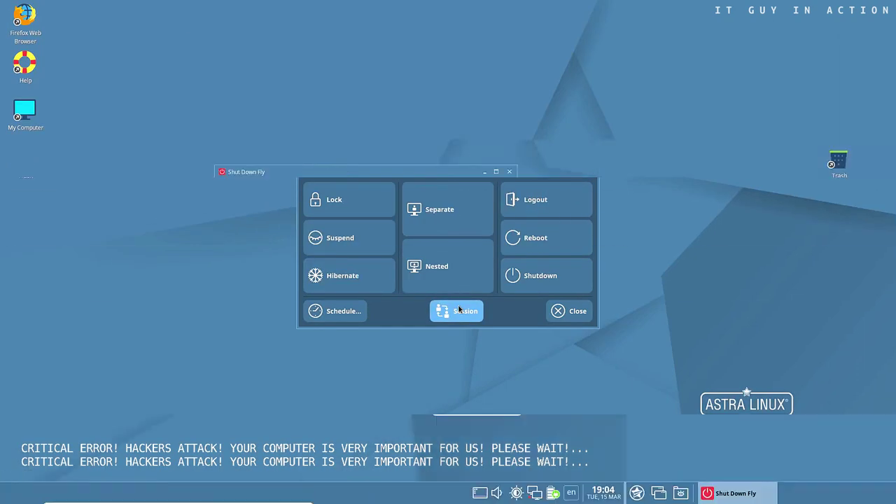